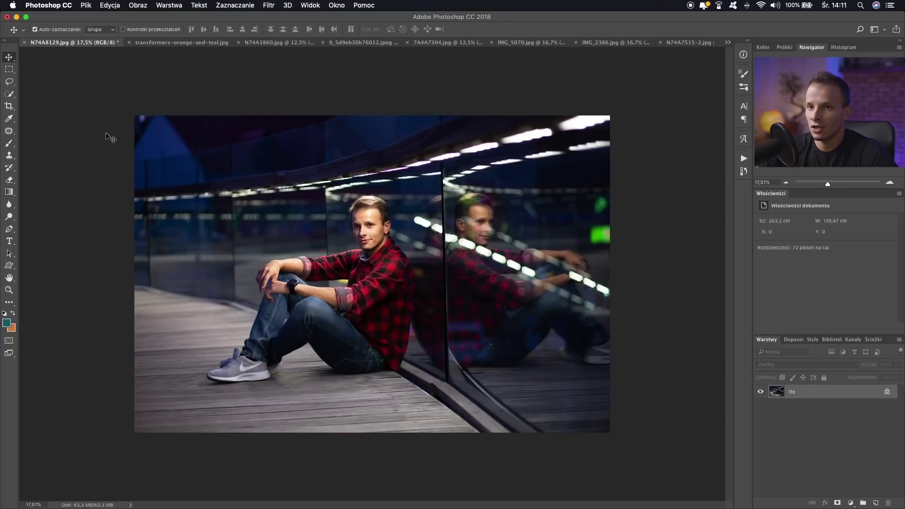
With the Eyedropper, sample the teal background of the transformers still as the foreground colour.
click(153, 43)
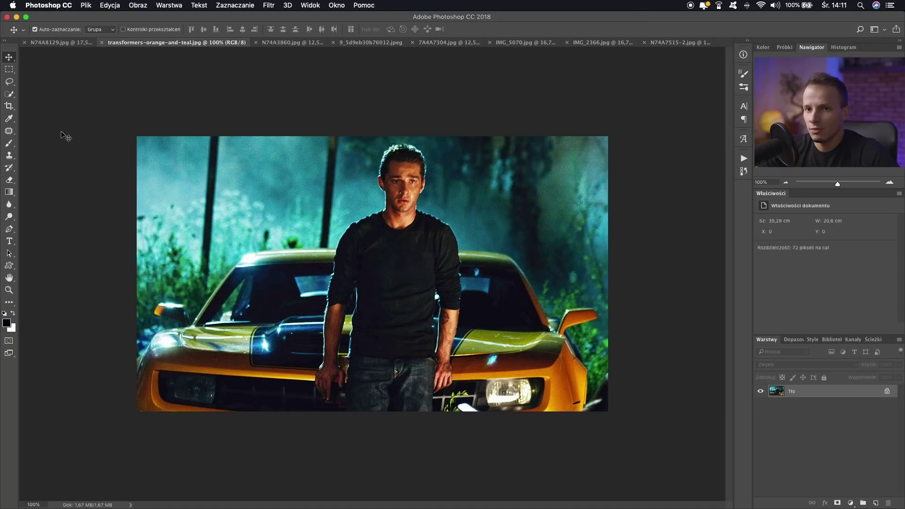
click(10, 119)
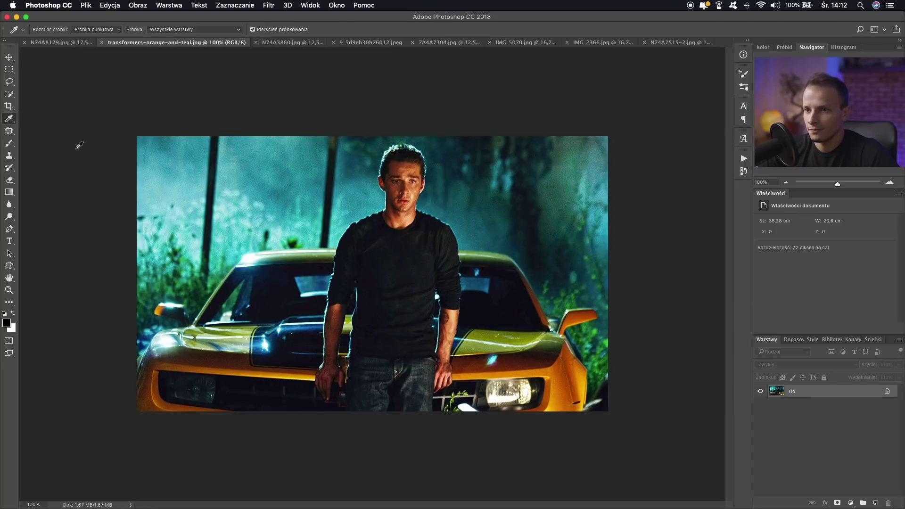
drag(418, 189, 413, 189)
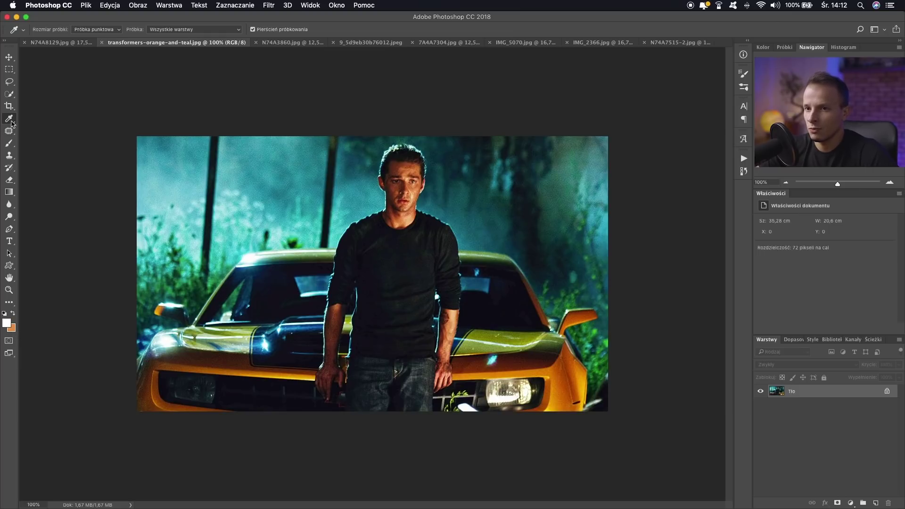
drag(484, 207, 477, 205)
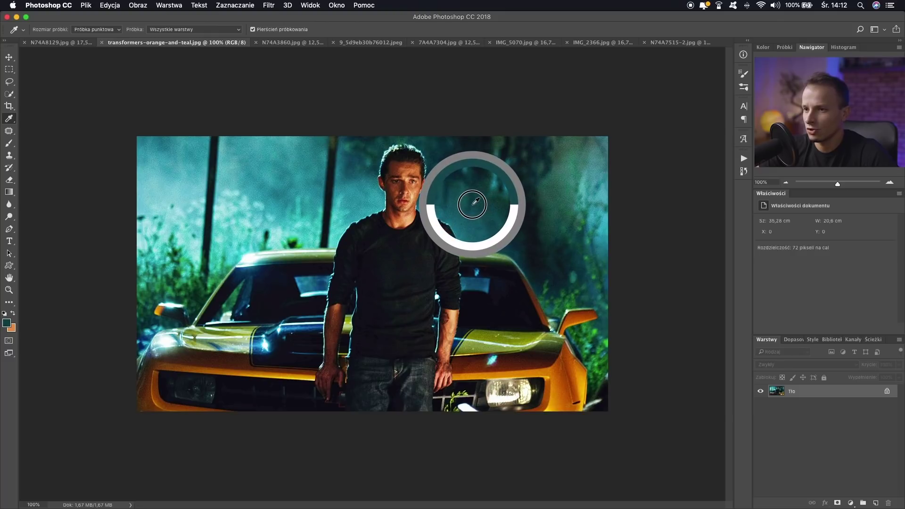
mouse_move(476, 205)
mouse_down()
mouse_move(457, 200)
mouse_move(464, 214)
mouse_up()
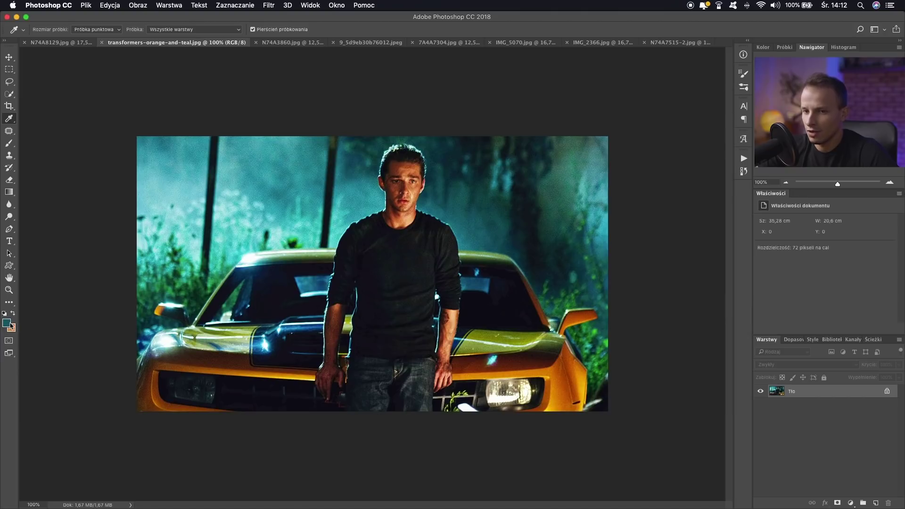
Add a Gradient Map layer to N74A8129.jpg using a teal #05616e to orange gradient.
click(67, 43)
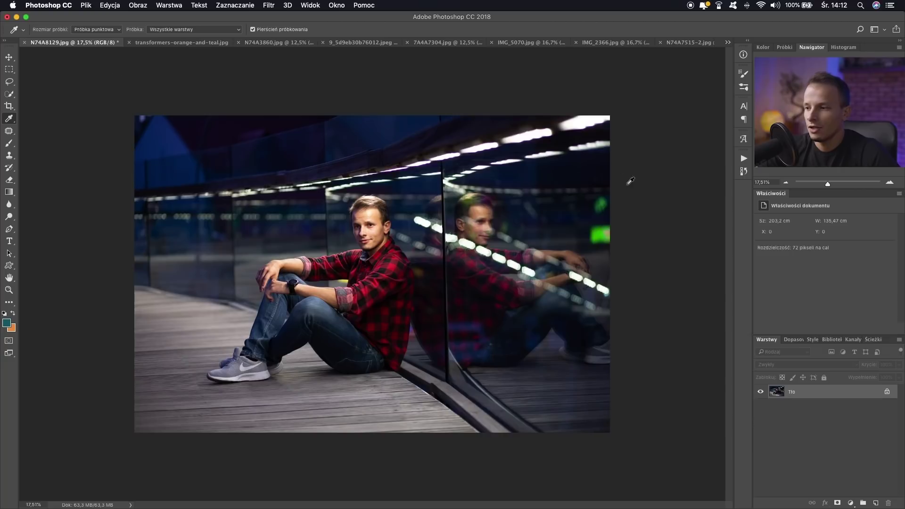
click(851, 502)
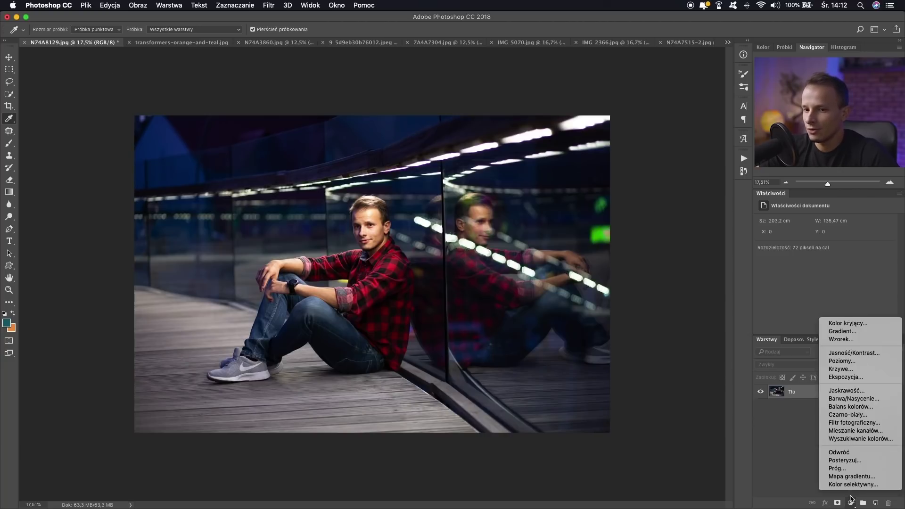
click(849, 476)
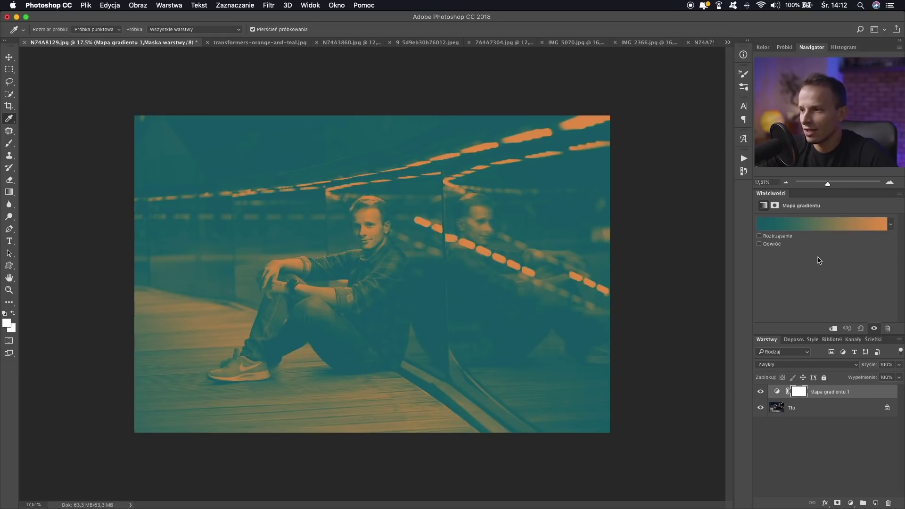
click(802, 229)
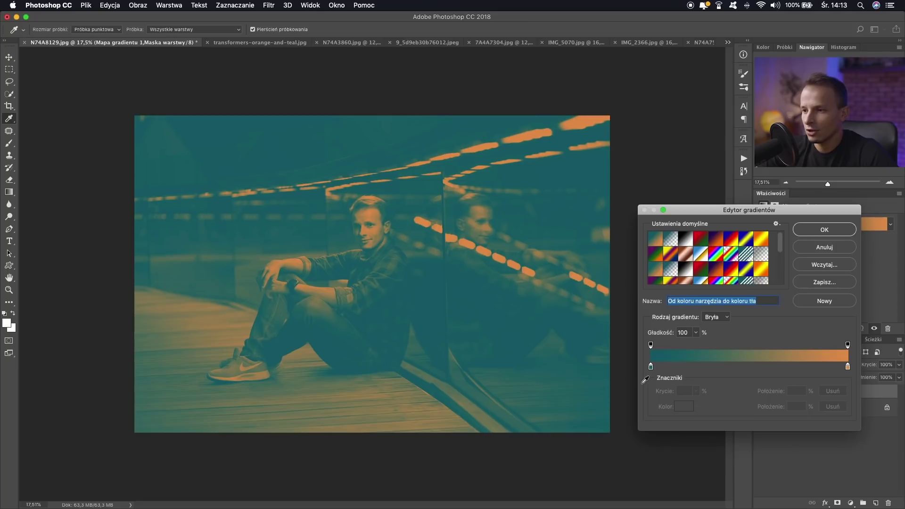
click(652, 367)
click(680, 407)
drag(752, 385, 710, 387)
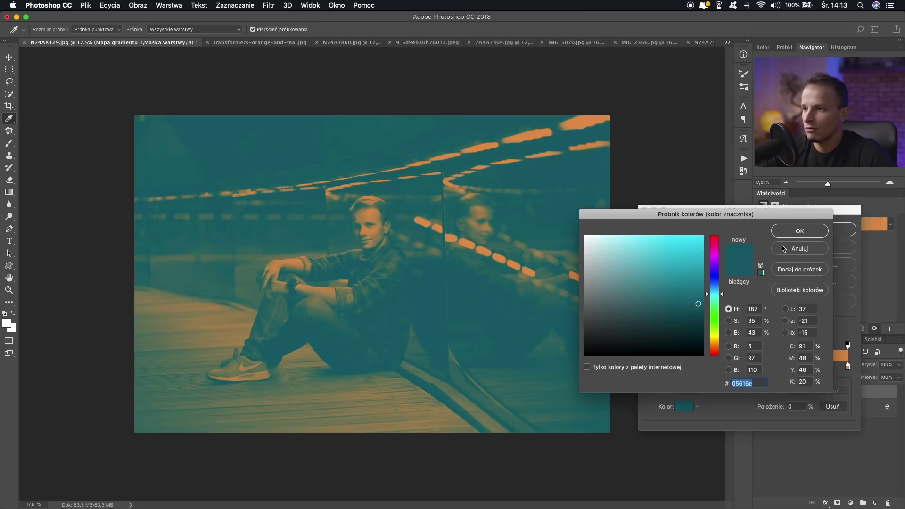
click(783, 249)
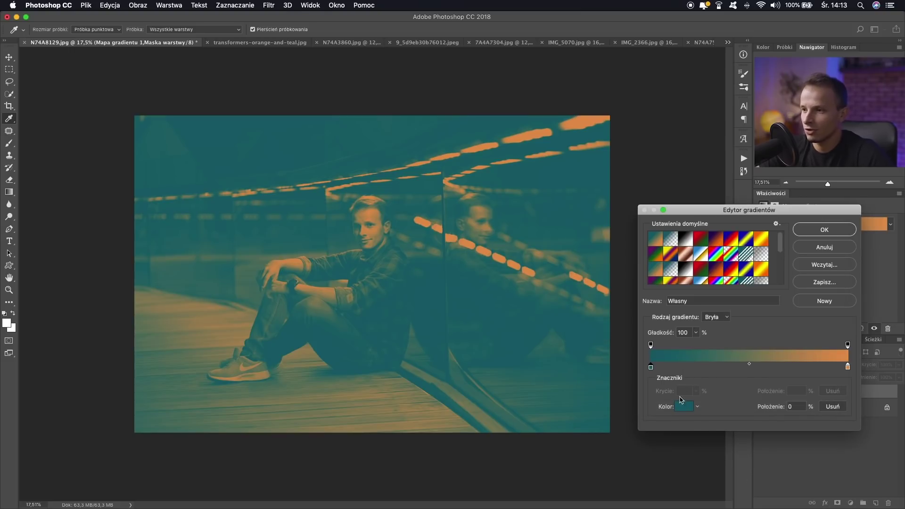
click(802, 232)
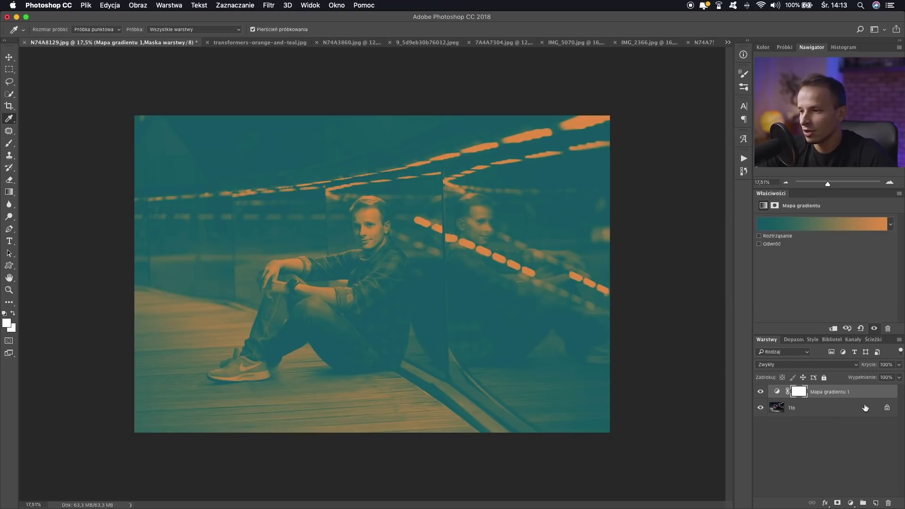
key(super+2)
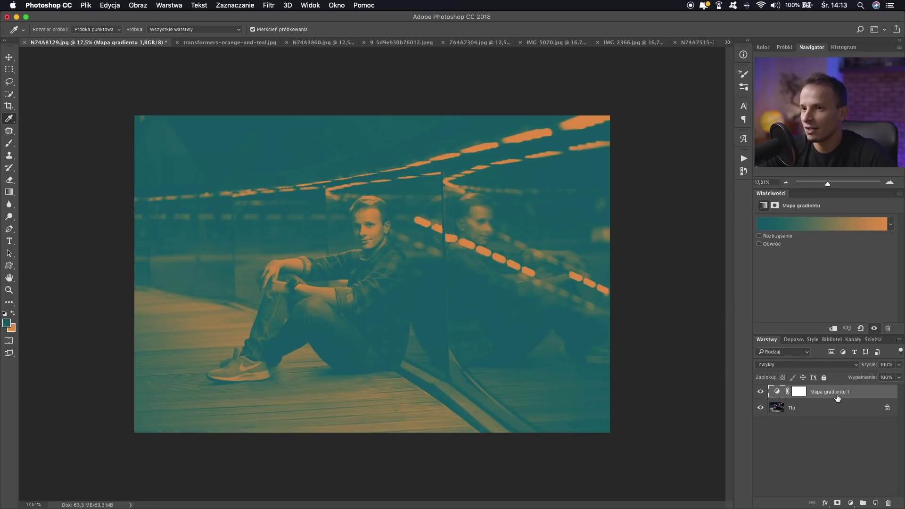
Set the gradient map's blend mode to Soft Light (Łagodne światło) and compare it toggled off.
click(207, 43)
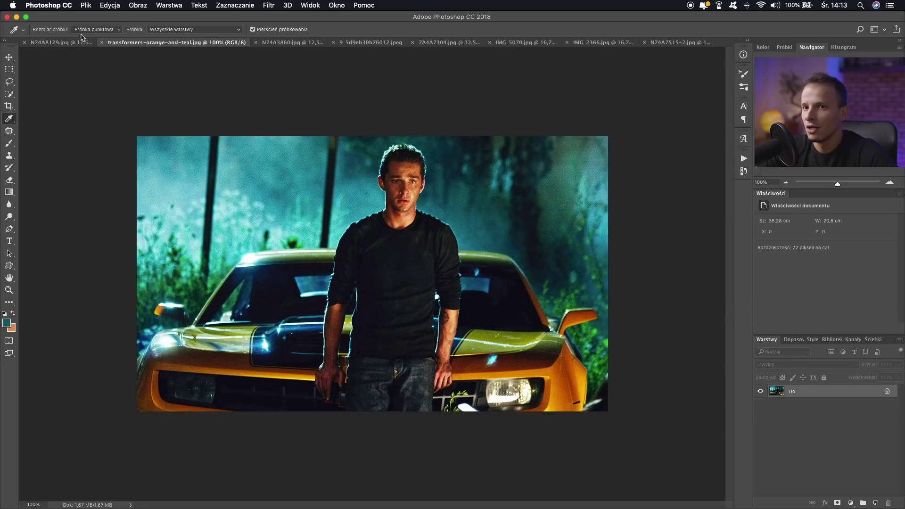
click(73, 43)
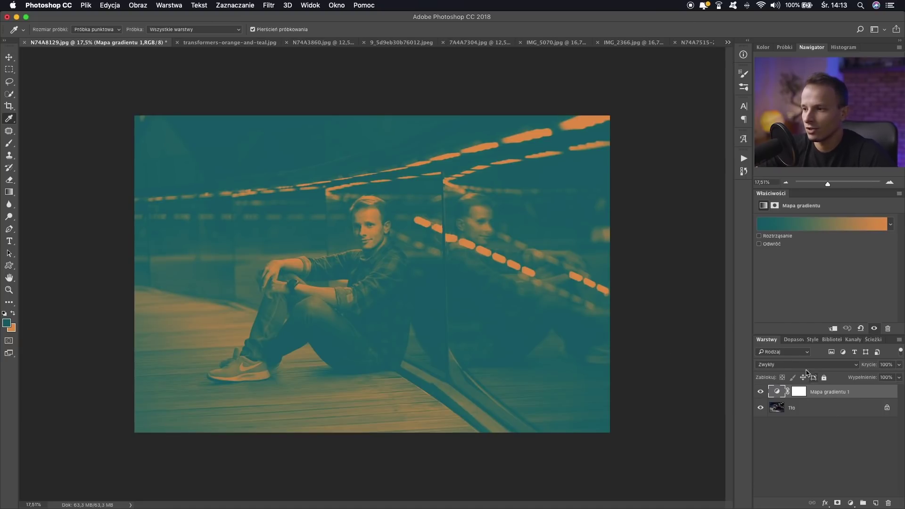
click(785, 369)
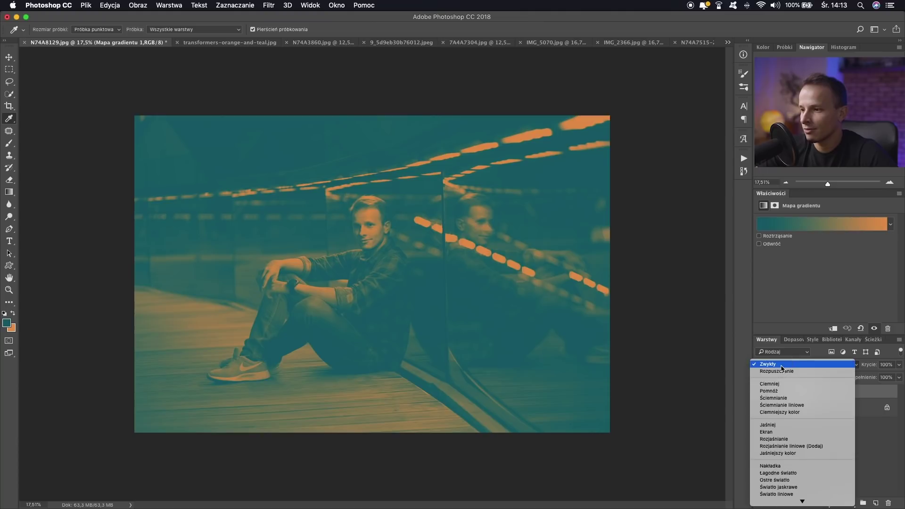
click(780, 473)
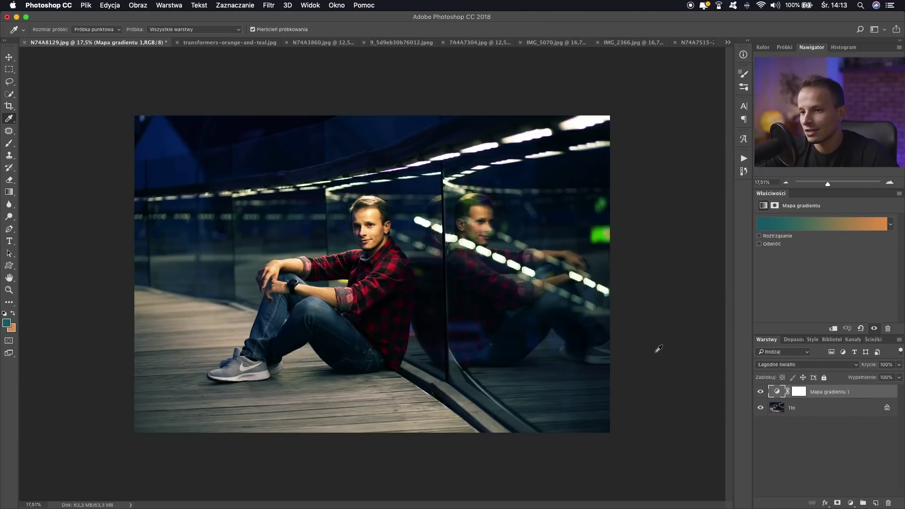
click(761, 392)
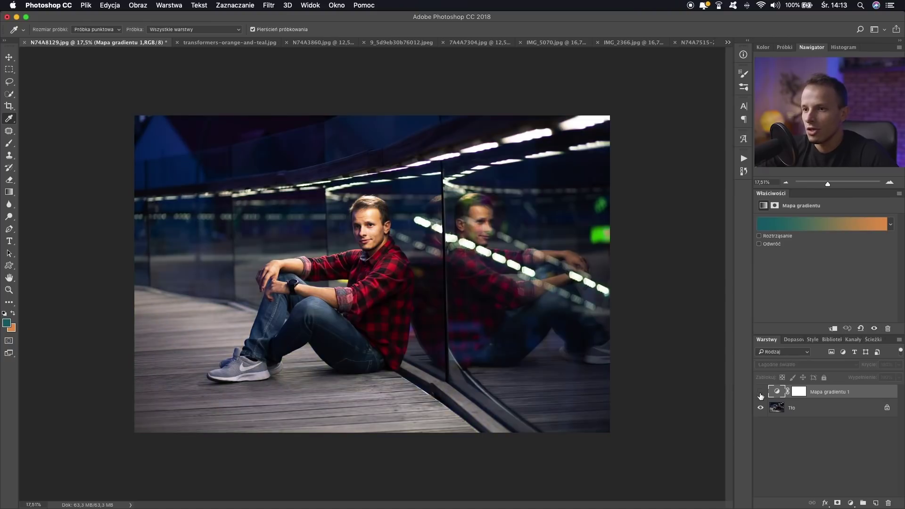
click(760, 392)
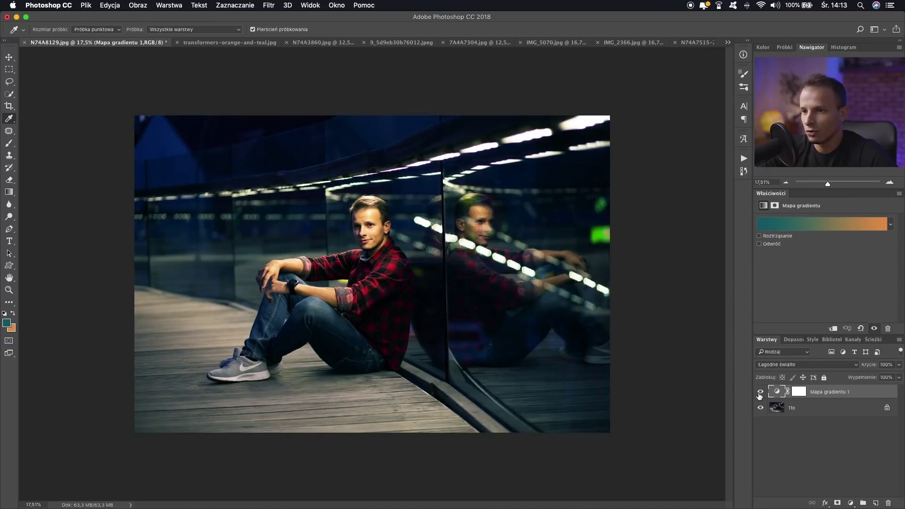
click(760, 393)
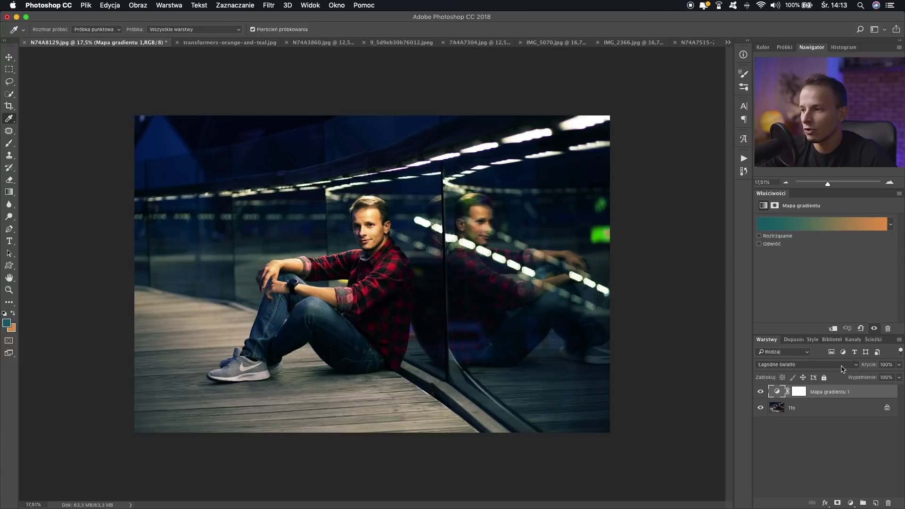
Try 58% opacity, restore it to 100%, and try Overlay (Nakładka) blend mode.
mouse_move(868, 369)
mouse_down()
mouse_move(852, 371)
mouse_move(889, 370)
mouse_up()
click(895, 371)
key(Return)
click(792, 369)
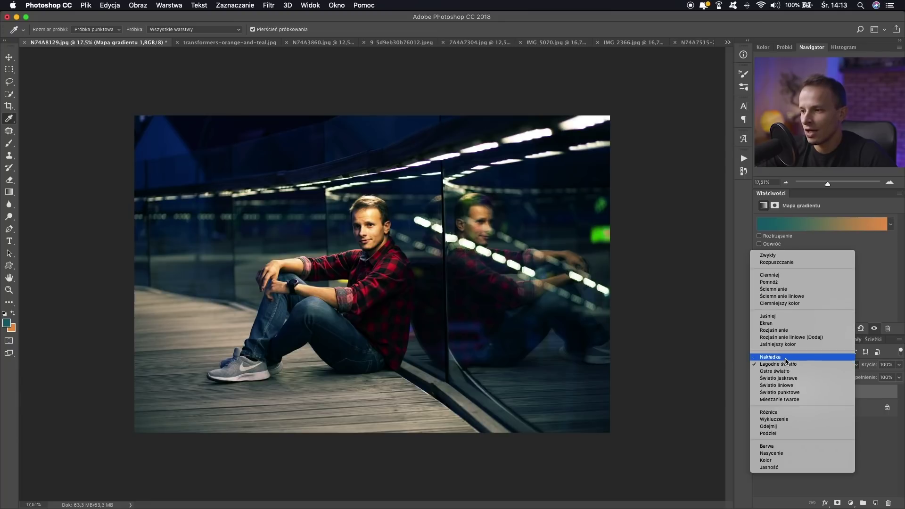
click(779, 367)
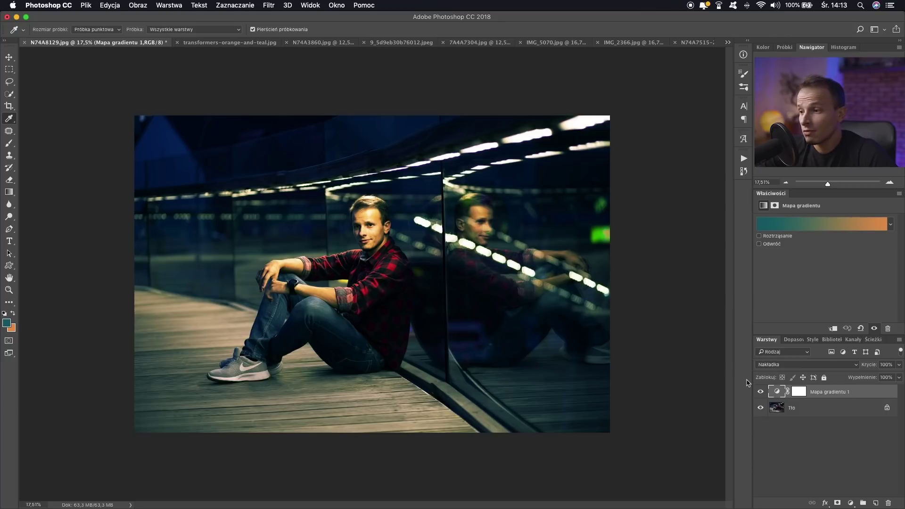
Compare with the transformers reference and return the blend mode to Soft Light.
click(231, 43)
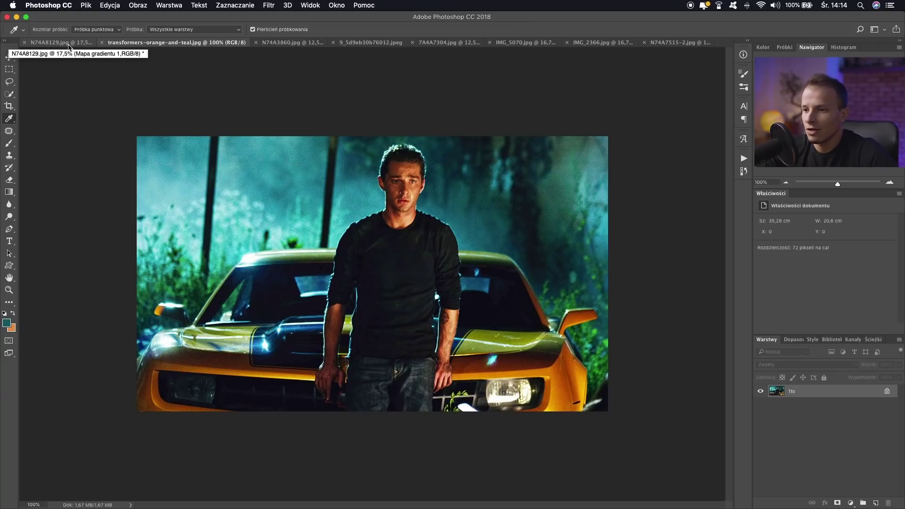
click(70, 42)
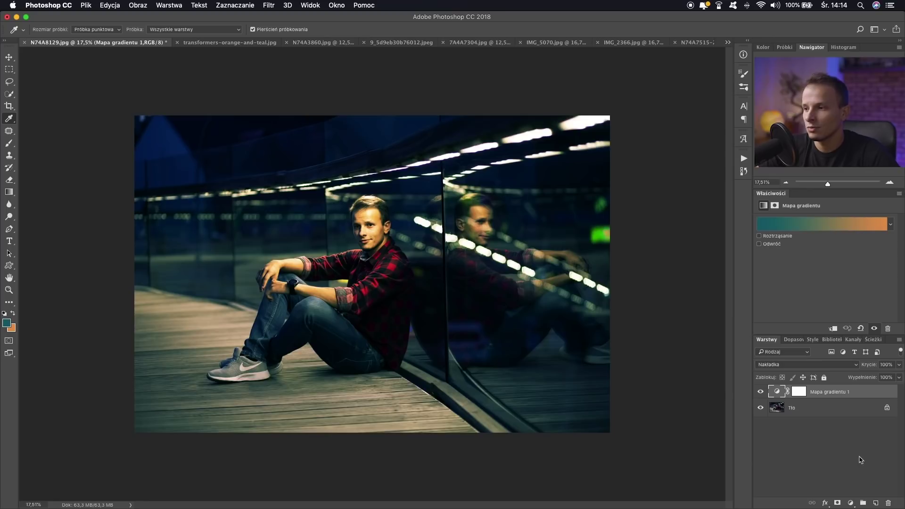
click(782, 364)
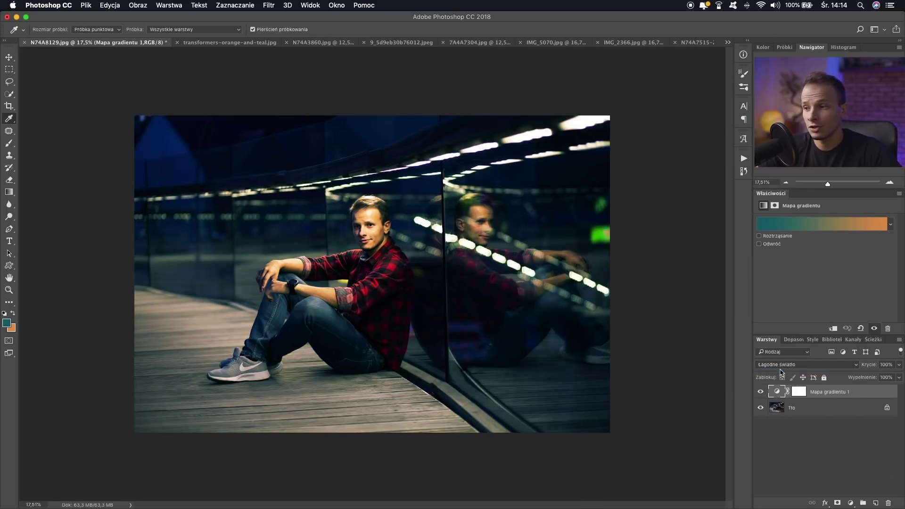
click(234, 42)
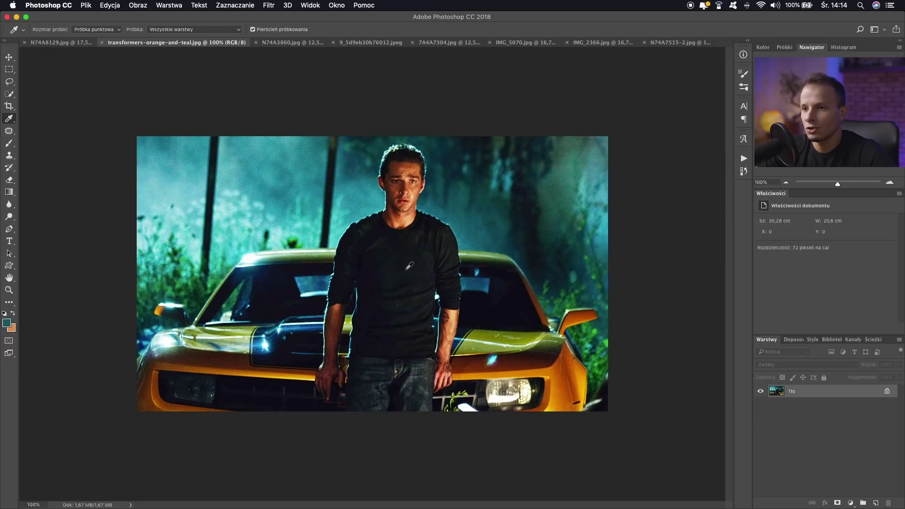
click(85, 44)
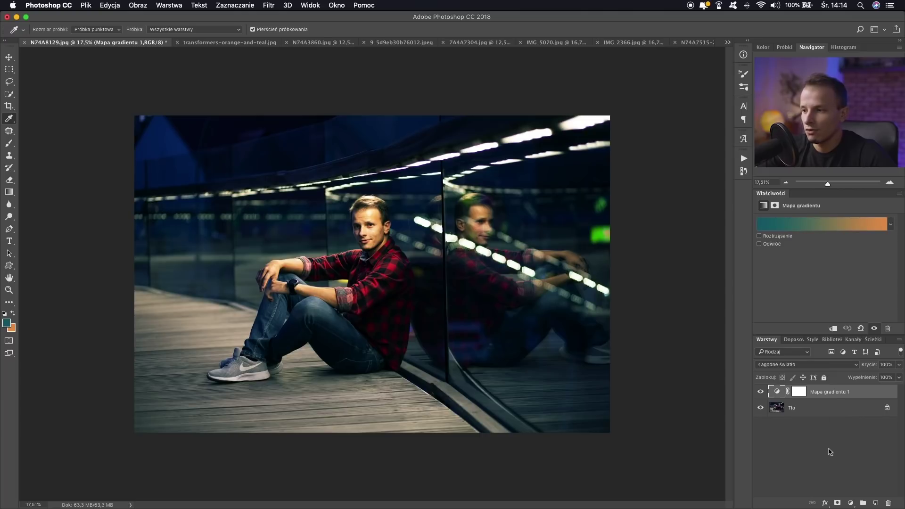
Add a Selective Color layer and lower the Yellows cyan to -20.
key(v)
click(852, 504)
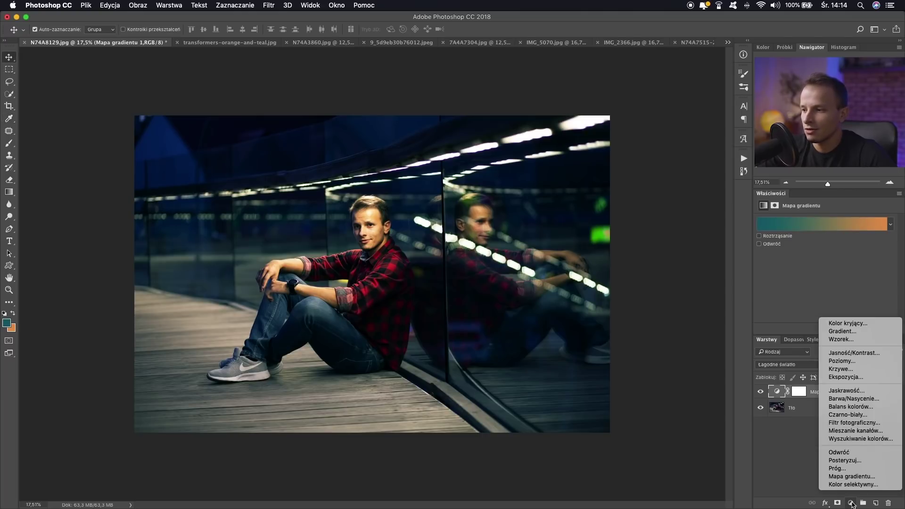
click(855, 485)
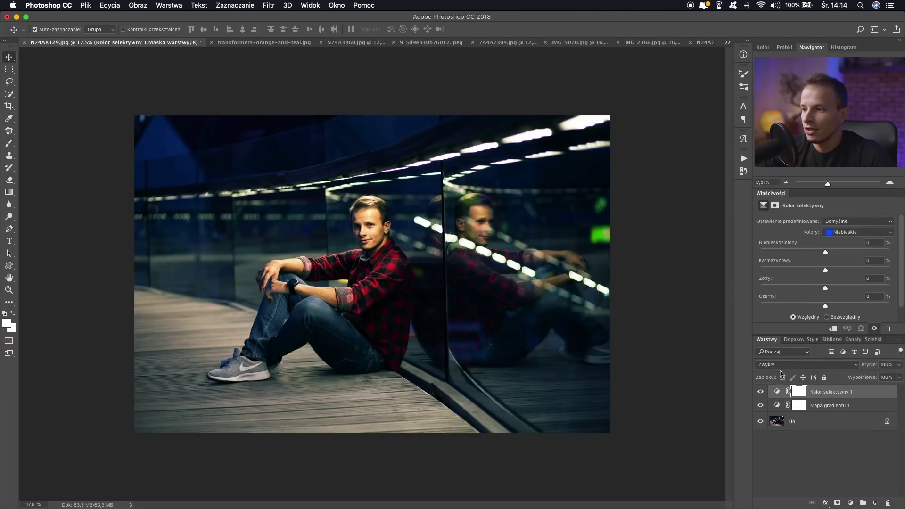
click(823, 397)
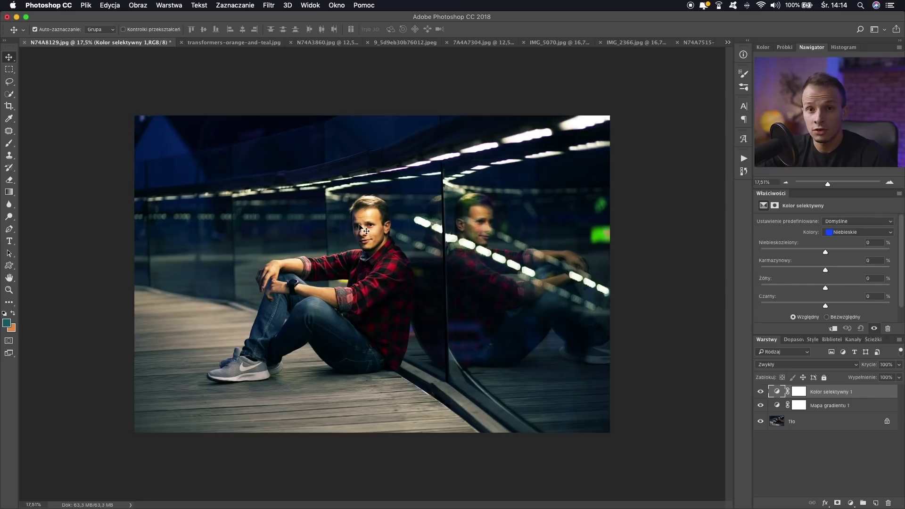
click(854, 232)
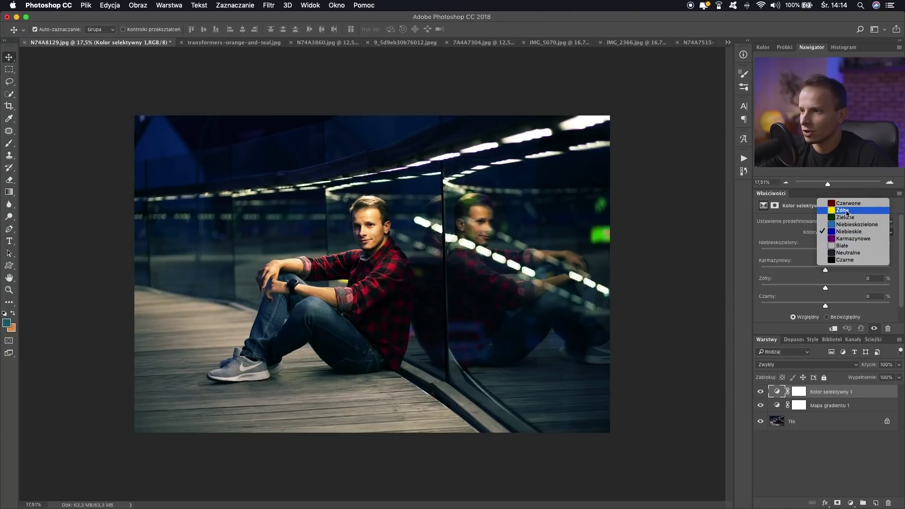
click(846, 211)
mouse_move(826, 254)
mouse_down()
mouse_move(812, 254)
mouse_move(835, 276)
mouse_up()
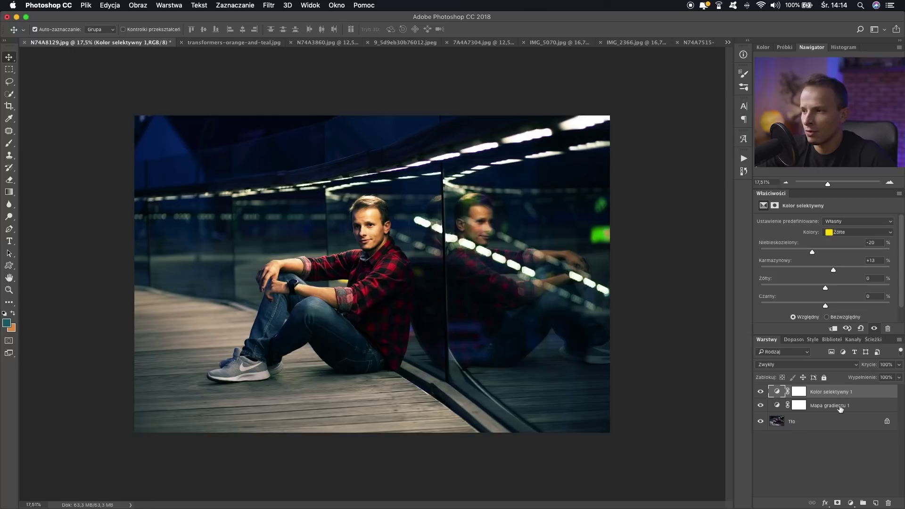
Set the Blues to Cyan -19, Magenta -37, Yellow +5 and compare on/off.
click(841, 231)
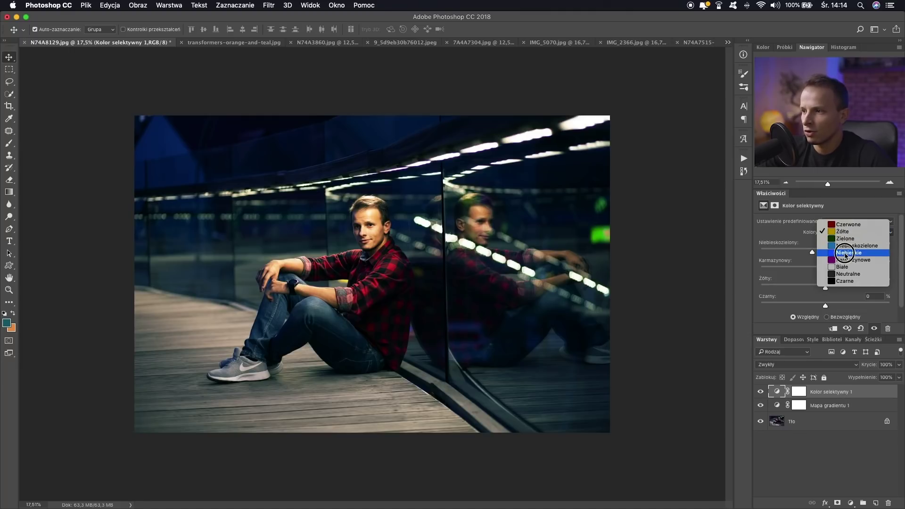
click(844, 258)
mouse_move(826, 271)
mouse_down()
mouse_move(809, 272)
mouse_move(813, 253)
mouse_up()
mouse_move(825, 287)
mouse_down()
mouse_move(844, 291)
mouse_move(829, 287)
mouse_up()
drag(812, 270, 802, 270)
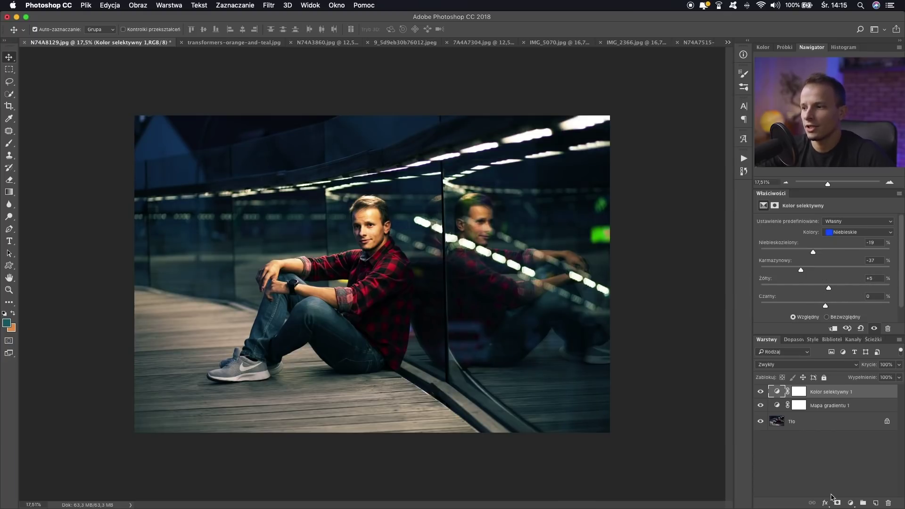
click(761, 392)
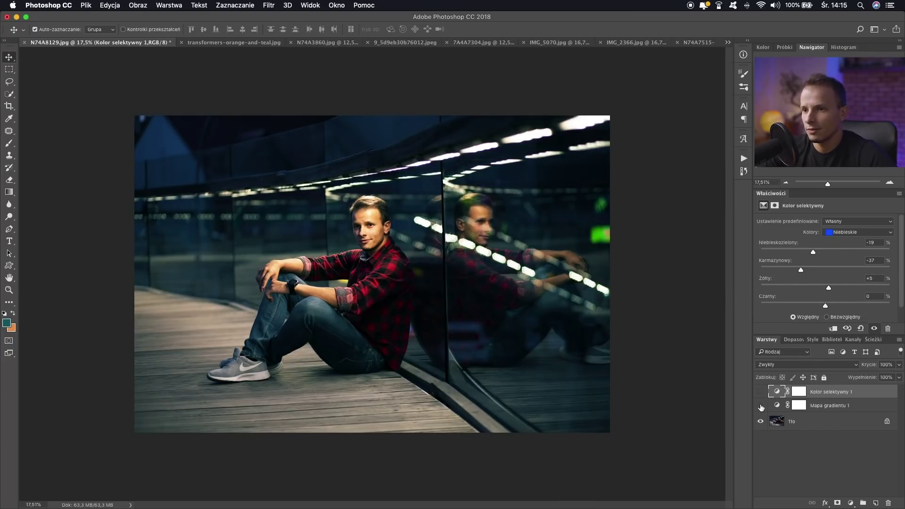
click(761, 392)
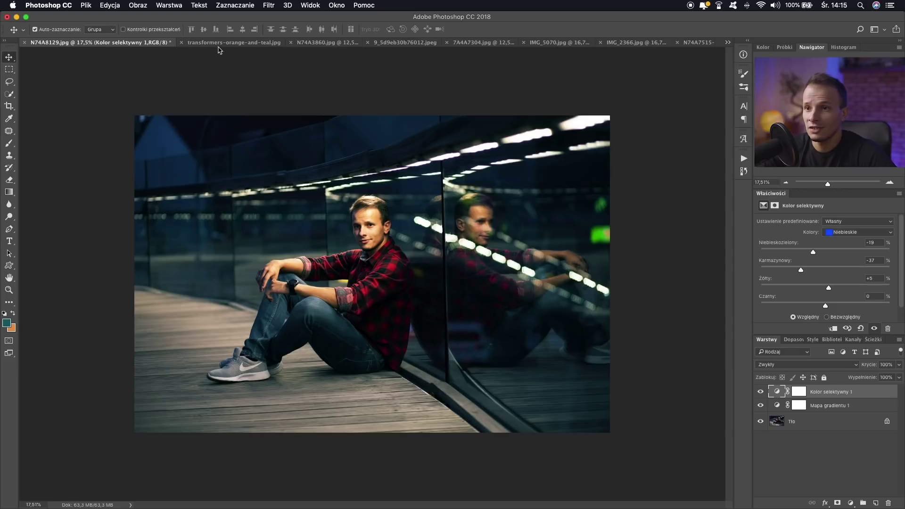
After checking the reference, raise the Yellows magenta to +27 and switch to the motorcycle photo.
click(157, 43)
click(73, 43)
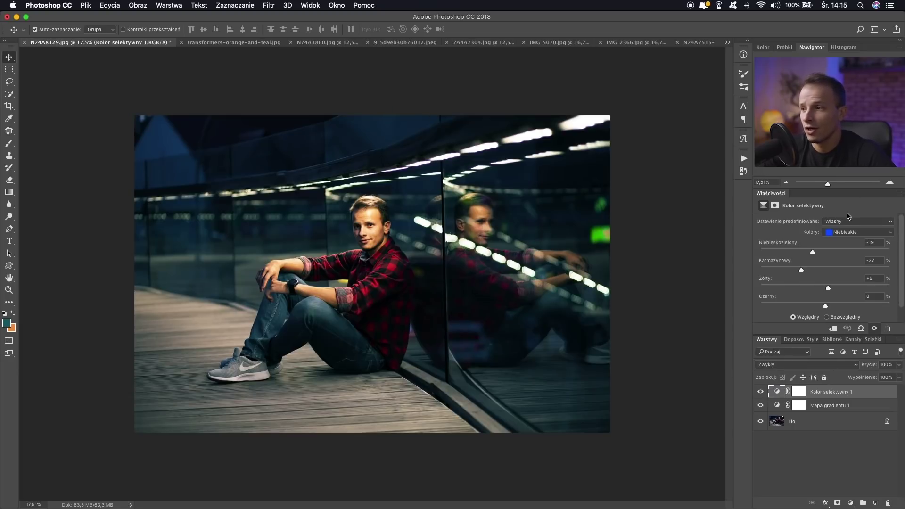
click(840, 232)
click(841, 202)
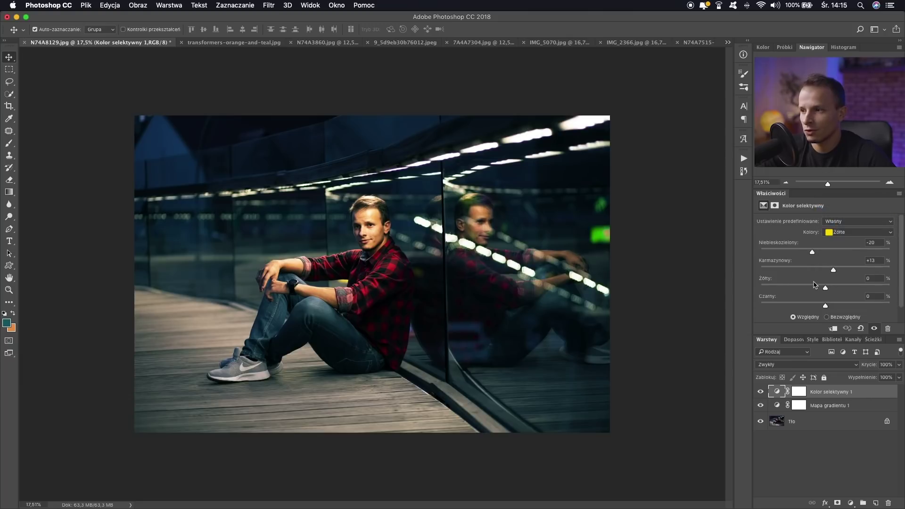
drag(836, 271, 844, 271)
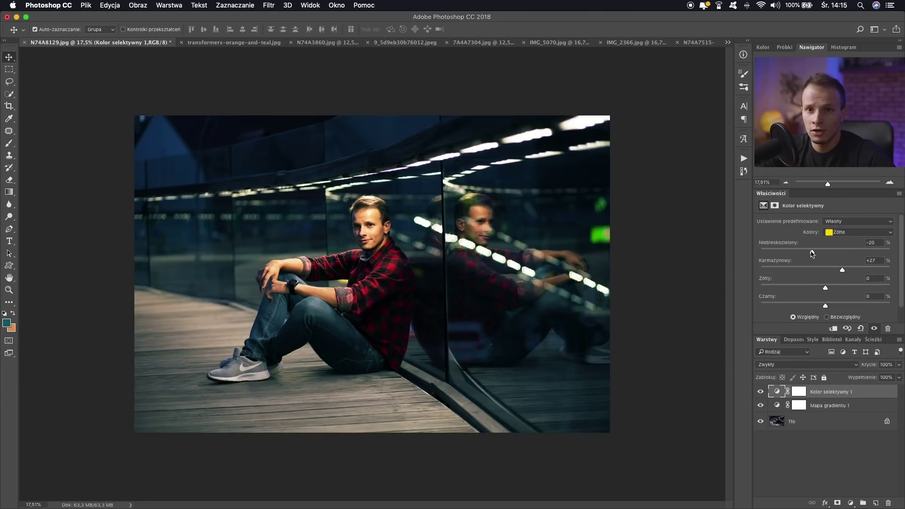
click(318, 42)
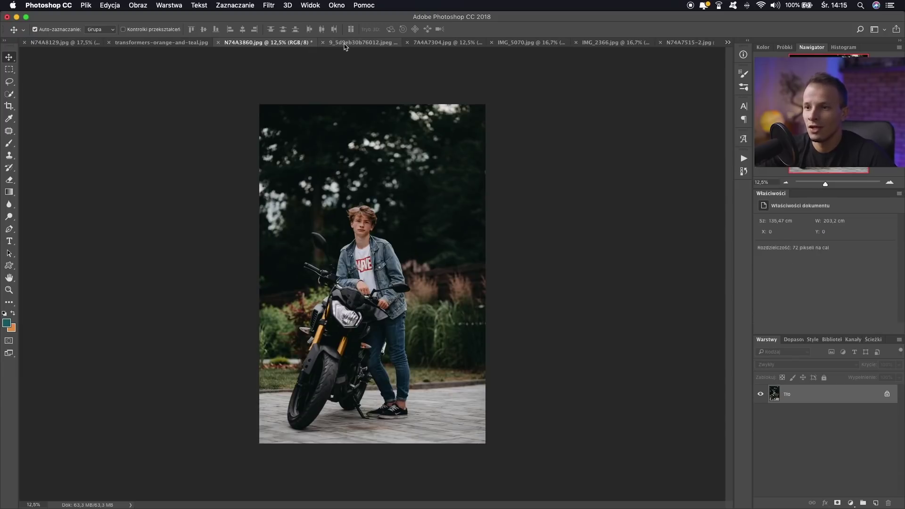
Sample the dark teal of the central figure's coat in the Matrix still.
click(346, 43)
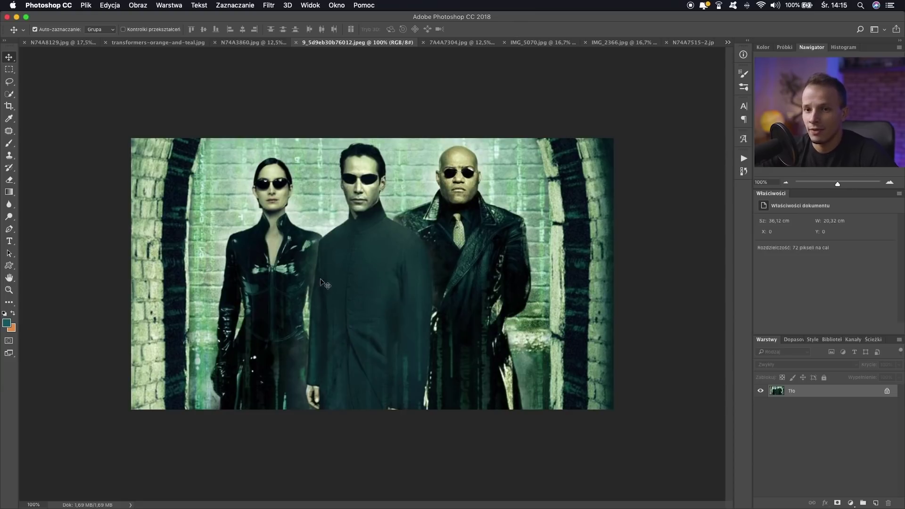
click(9, 119)
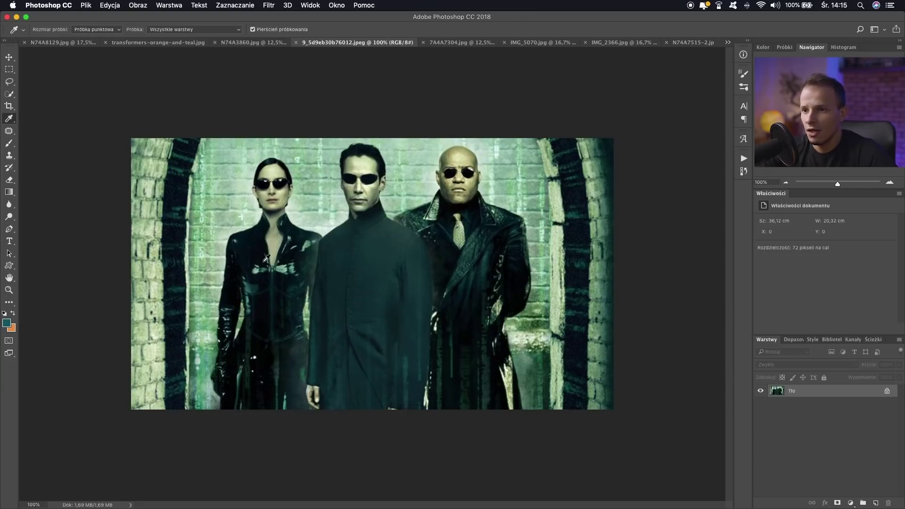
drag(390, 254, 382, 255)
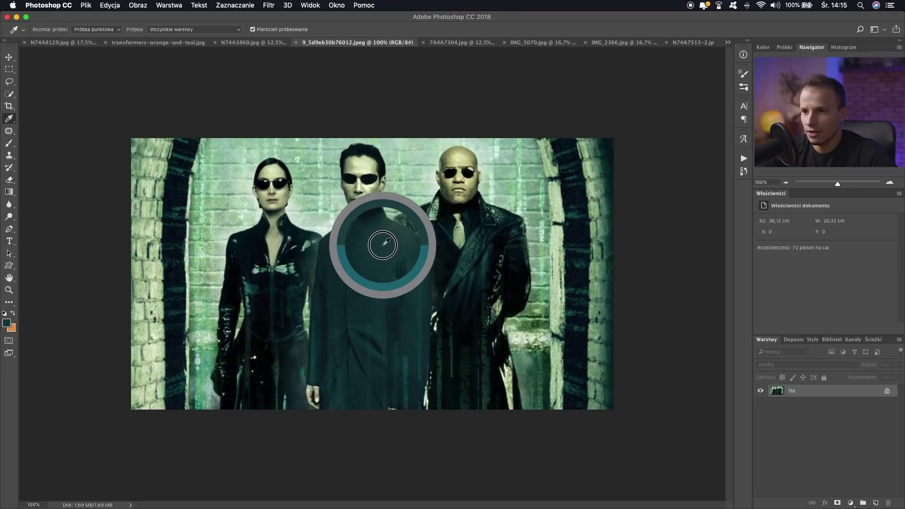
drag(381, 256, 391, 293)
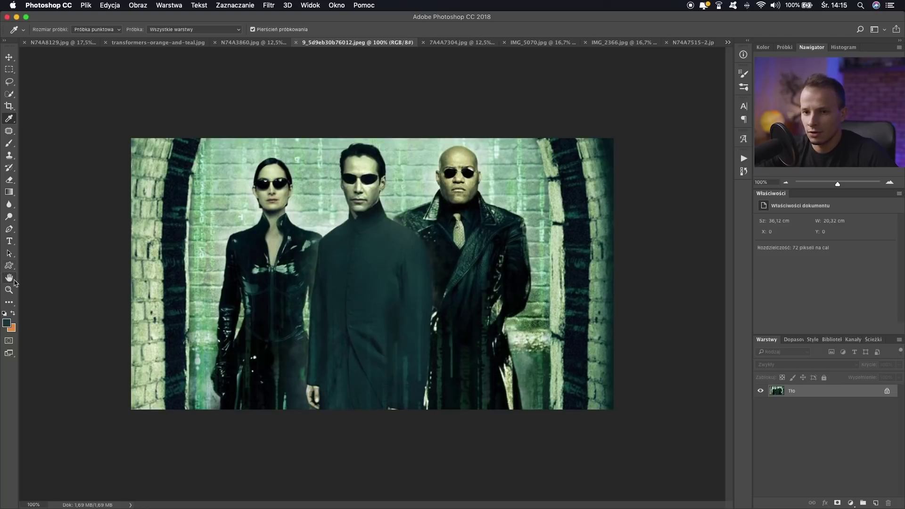
Swap colours, sample the pale green-grey face tone, and return to the motorcycle photo.
key(x)
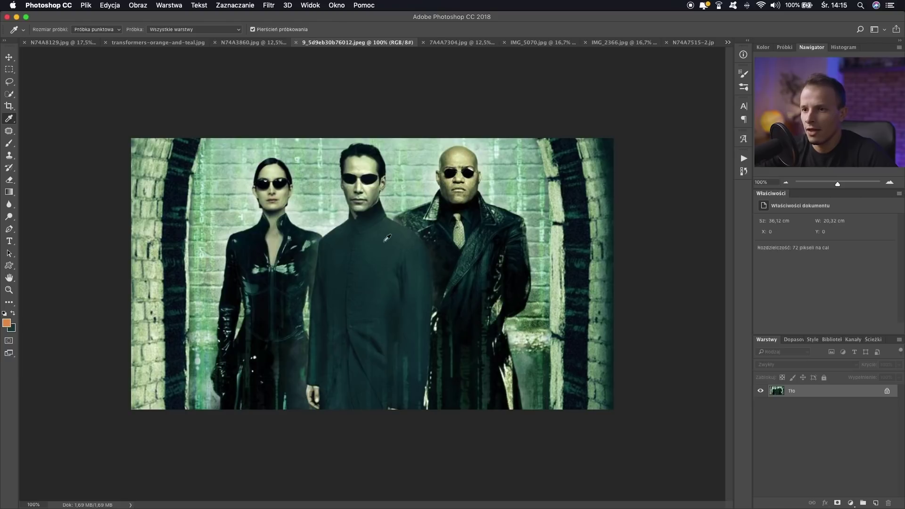
drag(354, 156, 352, 169)
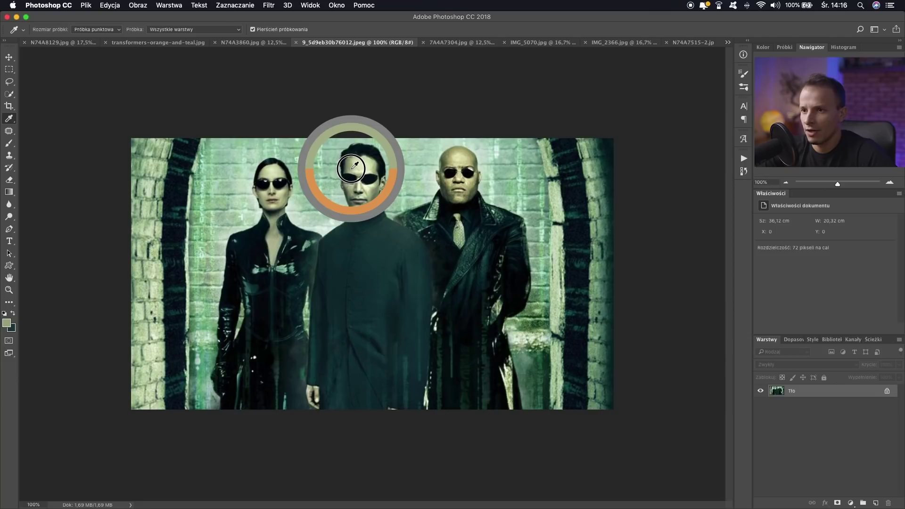
drag(355, 165, 356, 165)
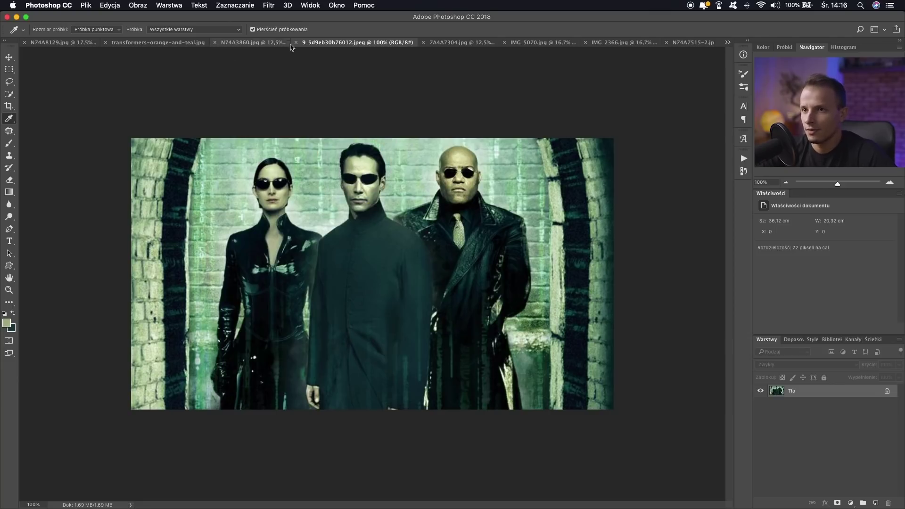
click(264, 43)
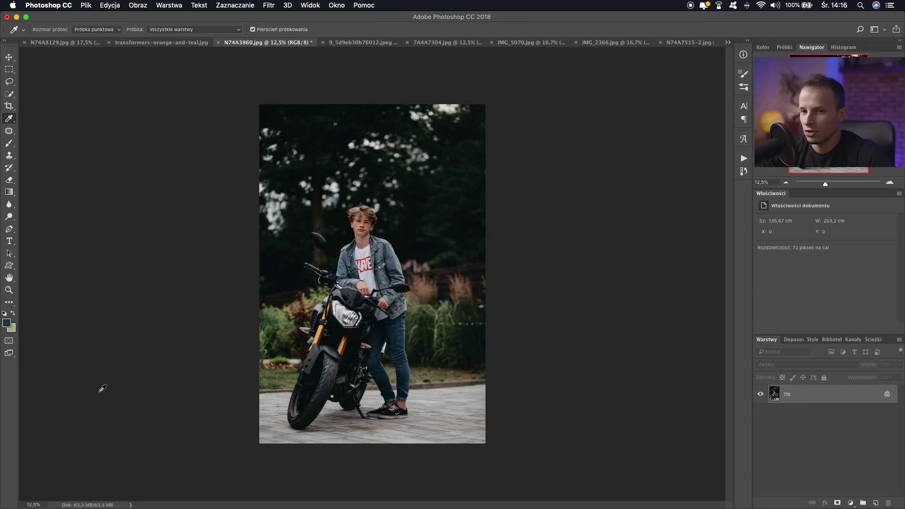
Add a Gradient Map layer running from the sampled dark teal to pale green.
click(13, 314)
click(13, 314)
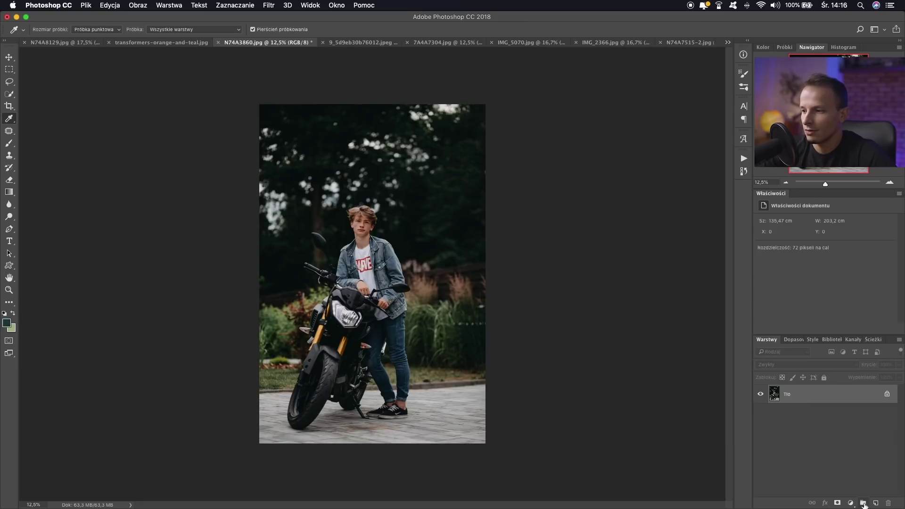
click(851, 503)
click(853, 476)
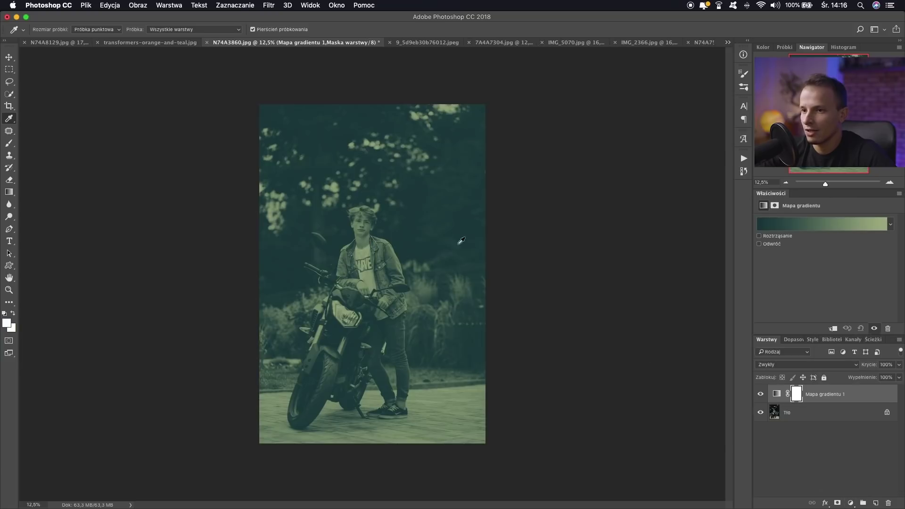
Blend the gradient map as Soft Light, then Overlay (Nakładka), comparing with the Matrix still.
click(791, 366)
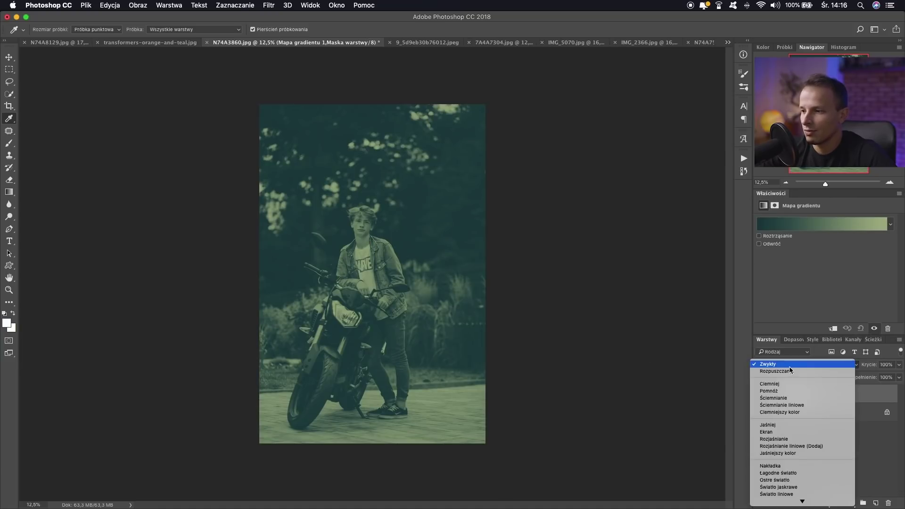
click(791, 470)
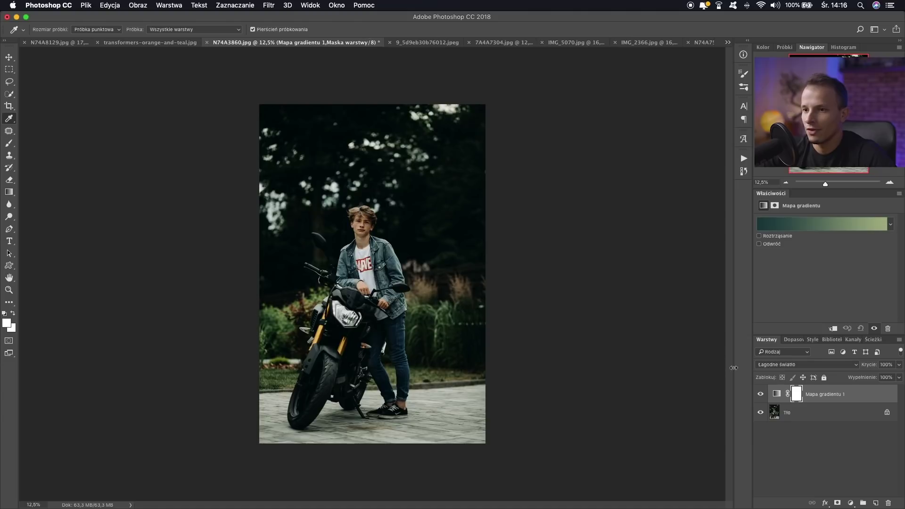
click(761, 394)
click(761, 394)
click(761, 396)
click(761, 396)
click(773, 365)
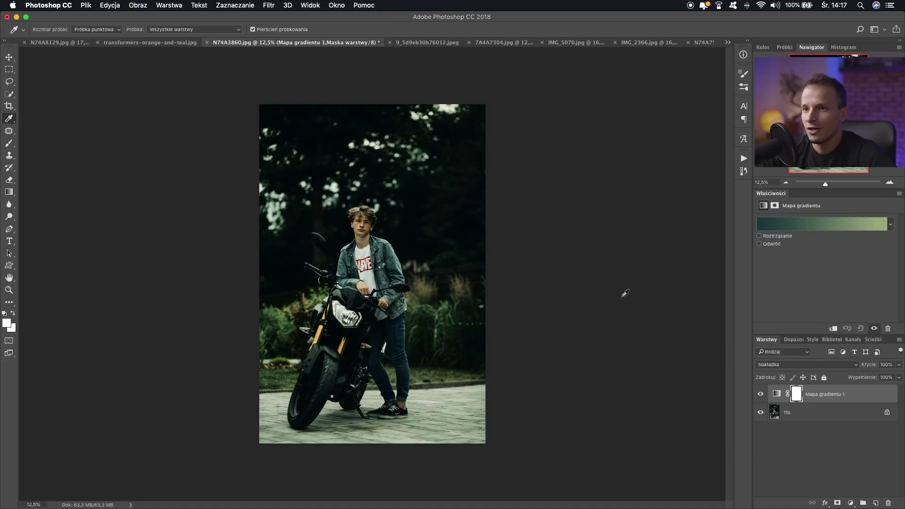
click(416, 44)
click(338, 43)
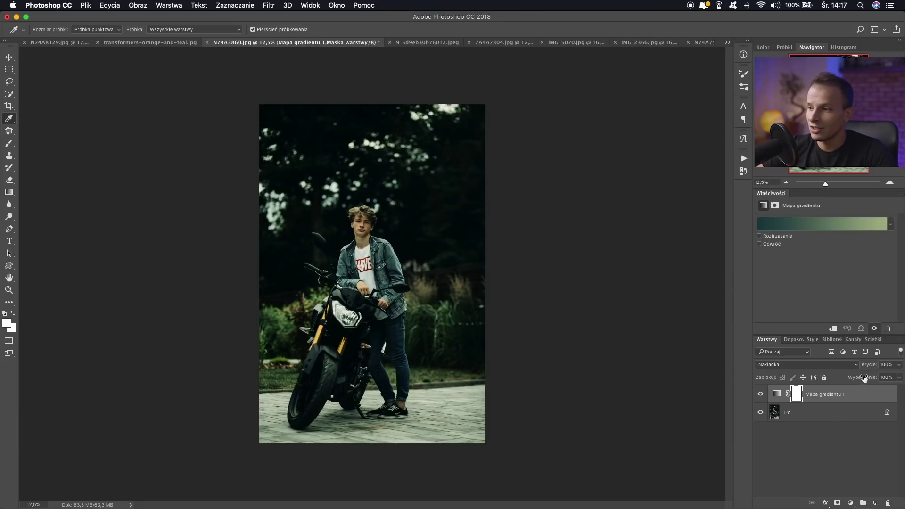
Add a Selective Color layer (Yellows range) to the motorcycle photo, then switch to IMG_2366.jpg.
click(850, 503)
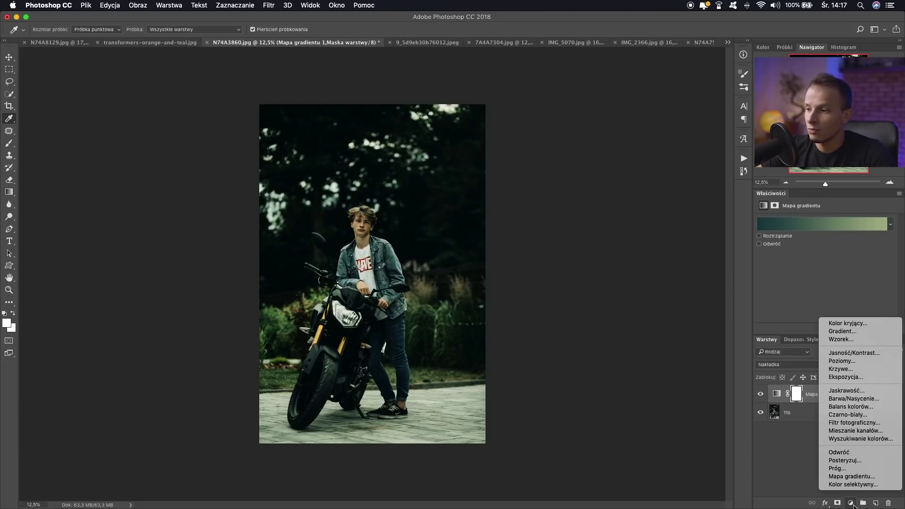
click(856, 485)
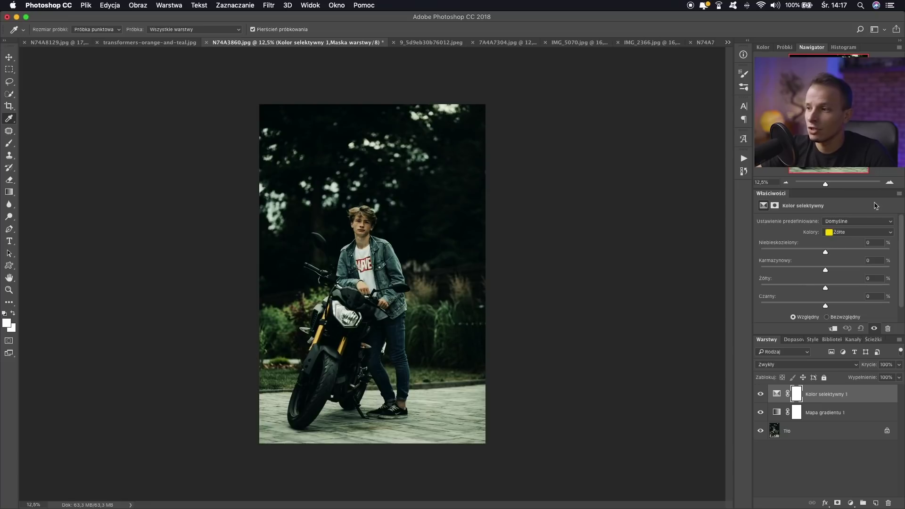
click(856, 232)
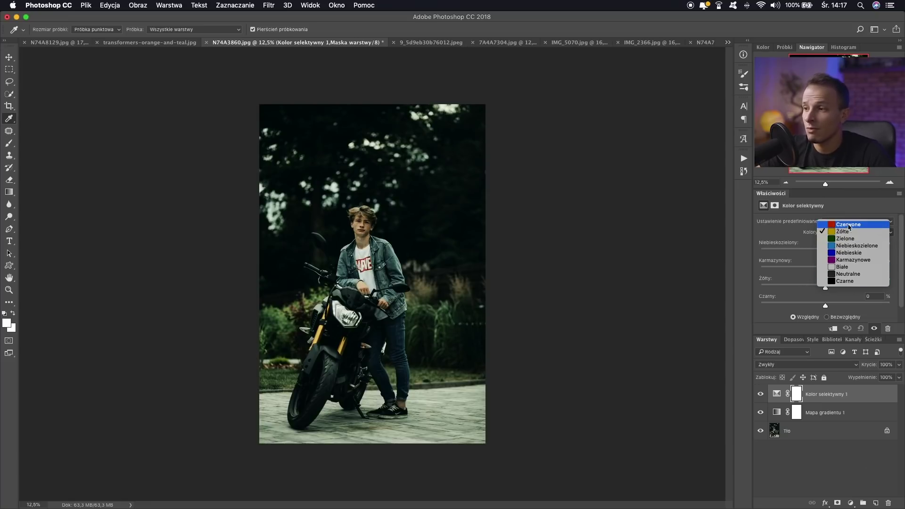
click(846, 232)
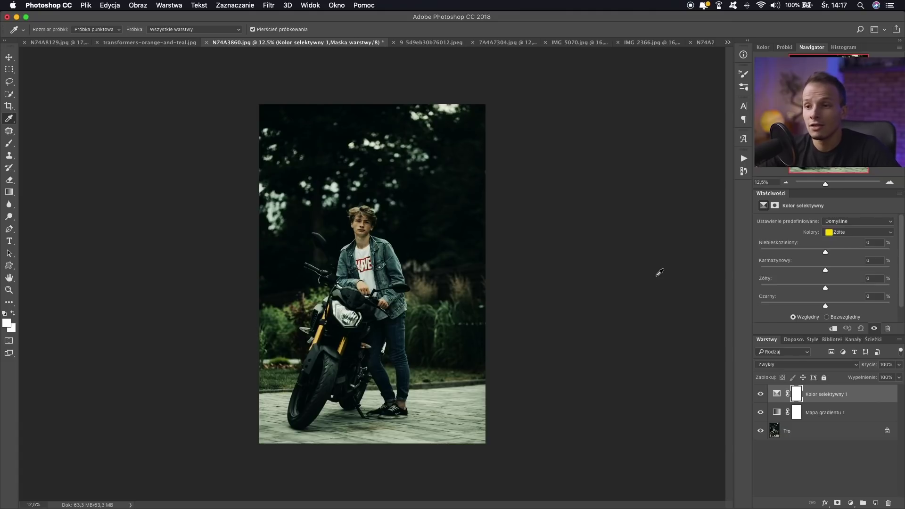
key(v)
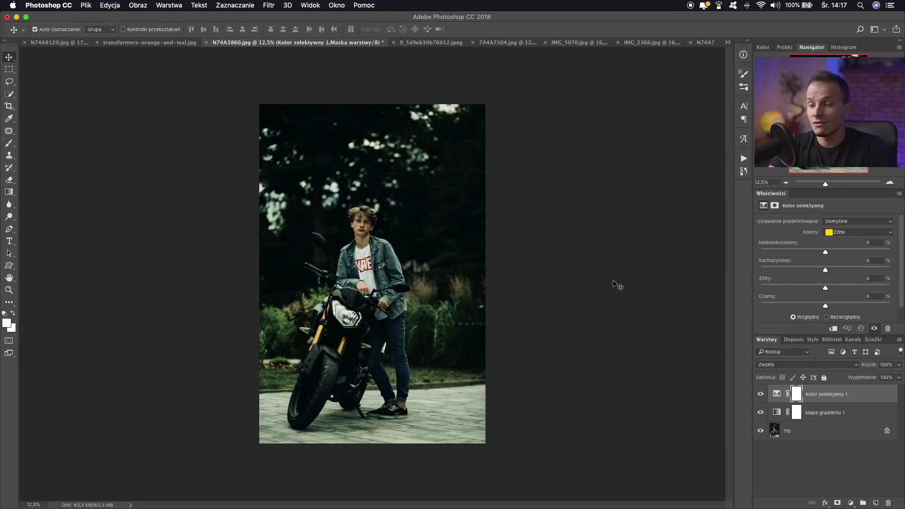
click(613, 279)
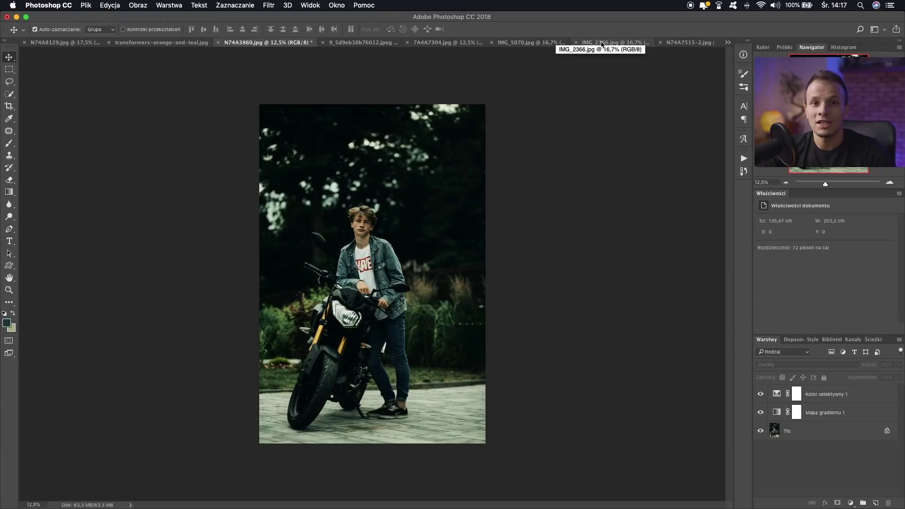
click(602, 44)
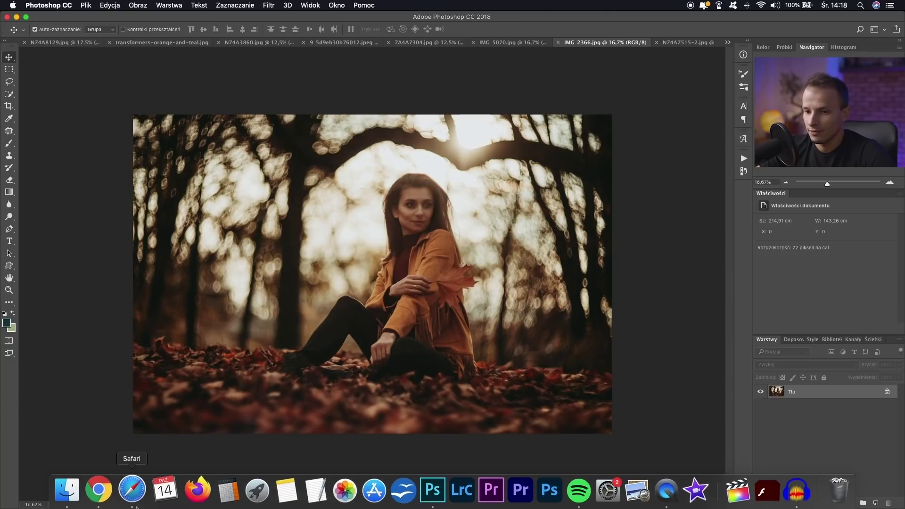
In Adobe Color, use the Complementary rule and drag the wheel to an orange #A35C24 and teal #48DEF5 palette.
click(135, 490)
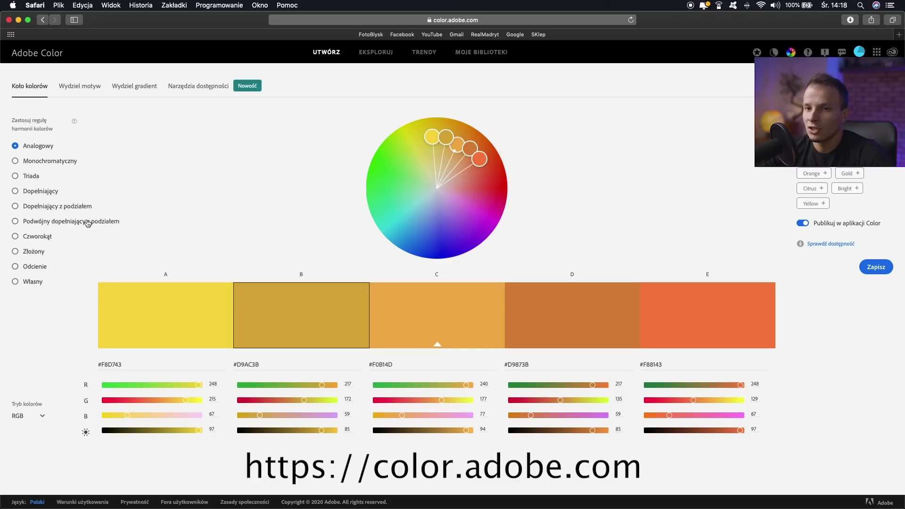
click(46, 193)
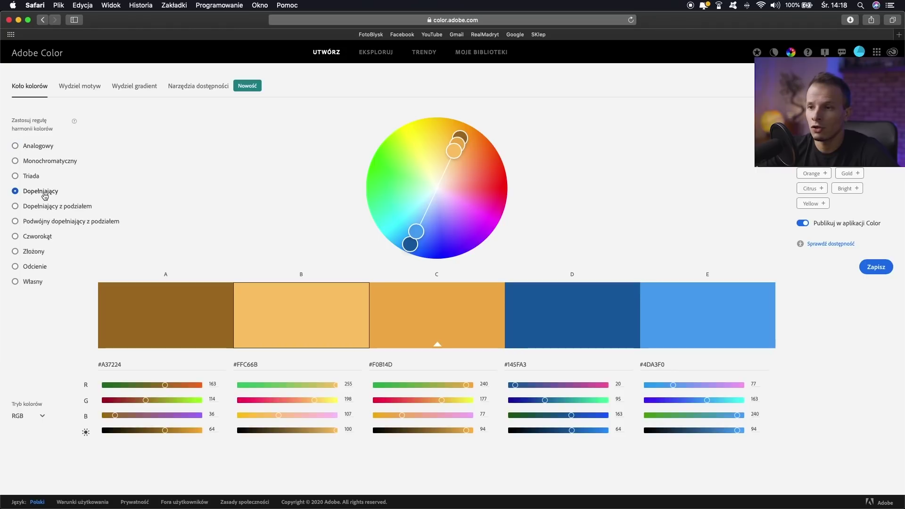
mouse_move(414, 231)
mouse_down()
mouse_move(385, 211)
mouse_move(399, 217)
mouse_up()
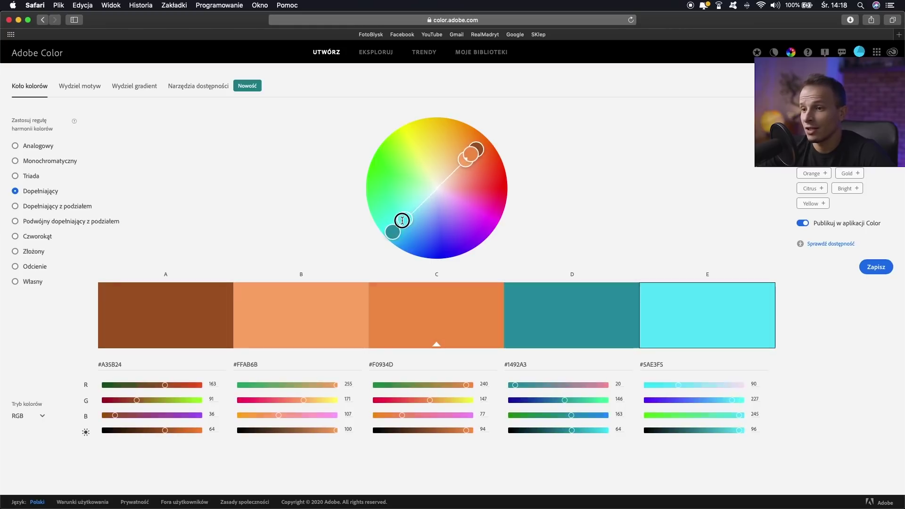
drag(400, 217, 400, 215)
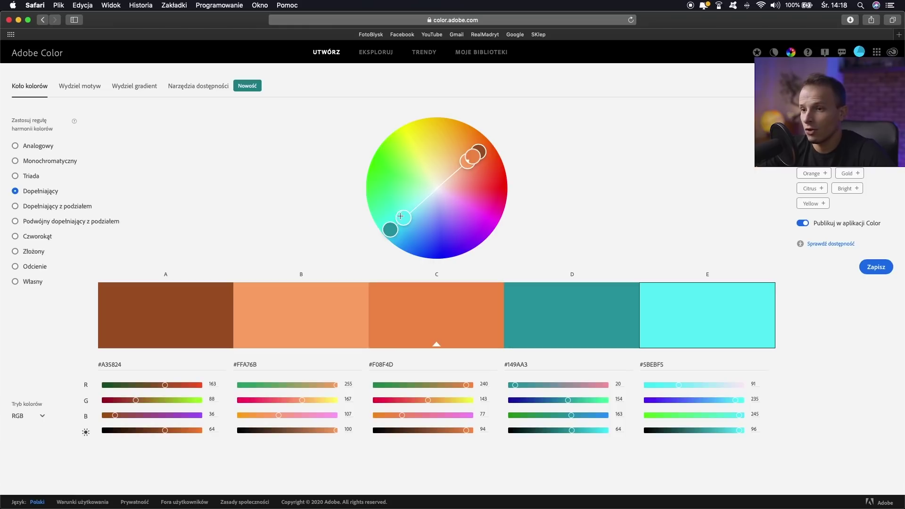
drag(405, 219, 393, 231)
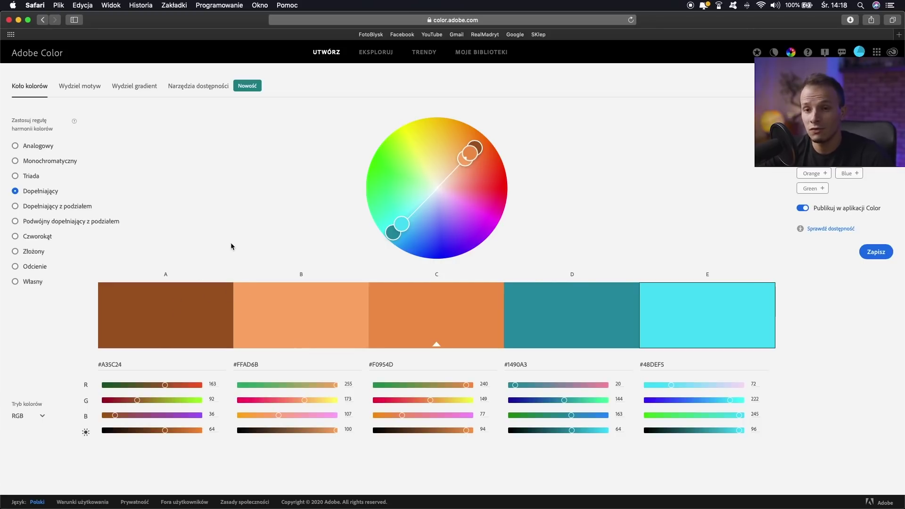
click(41, 271)
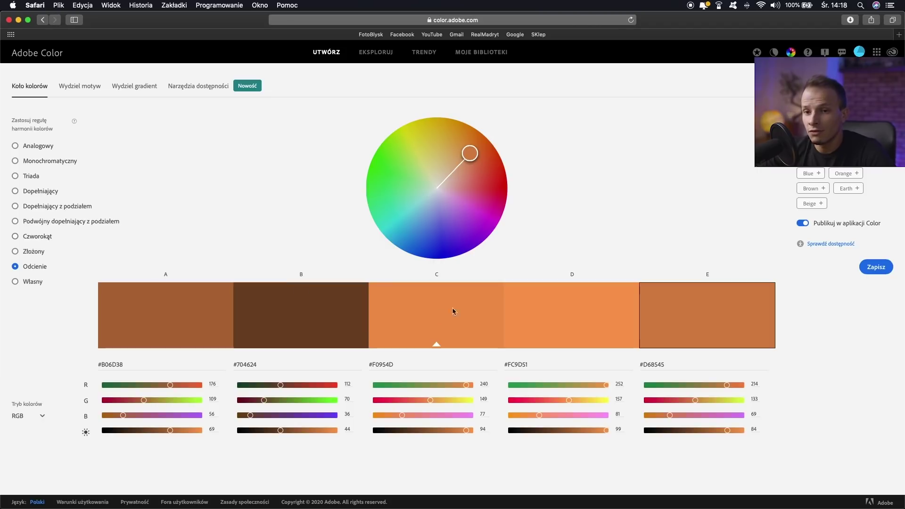
Nudge the orange Shades base hue, copy swatch A's hex code, and return to Photoshop.
drag(469, 152, 480, 150)
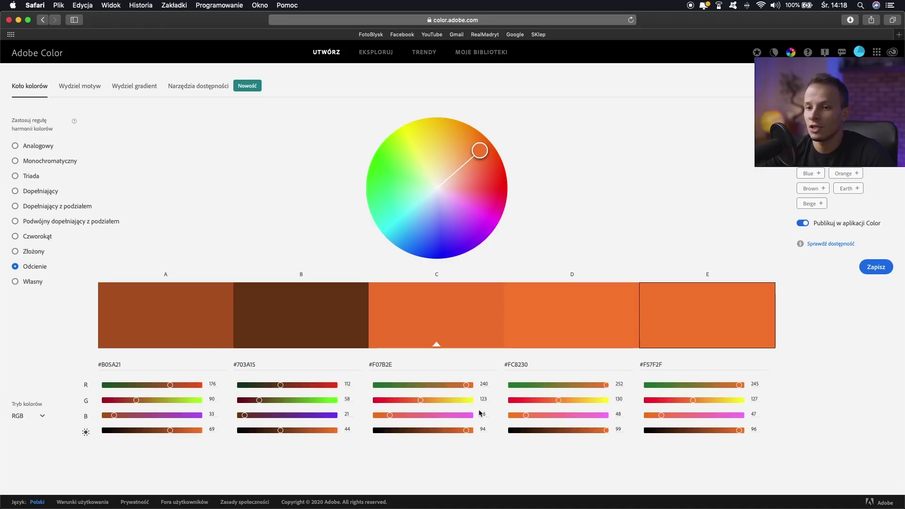
drag(136, 365, 98, 364)
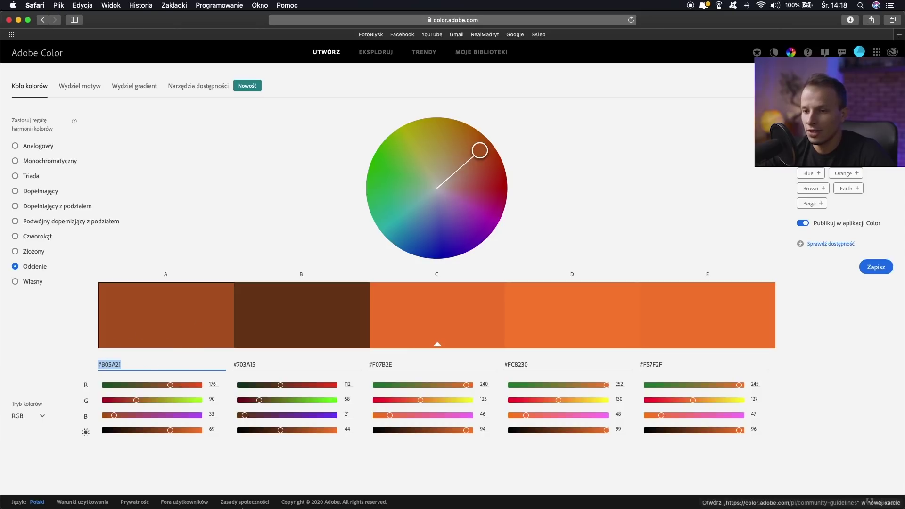
mouse_move(423, 507)
click(423, 492)
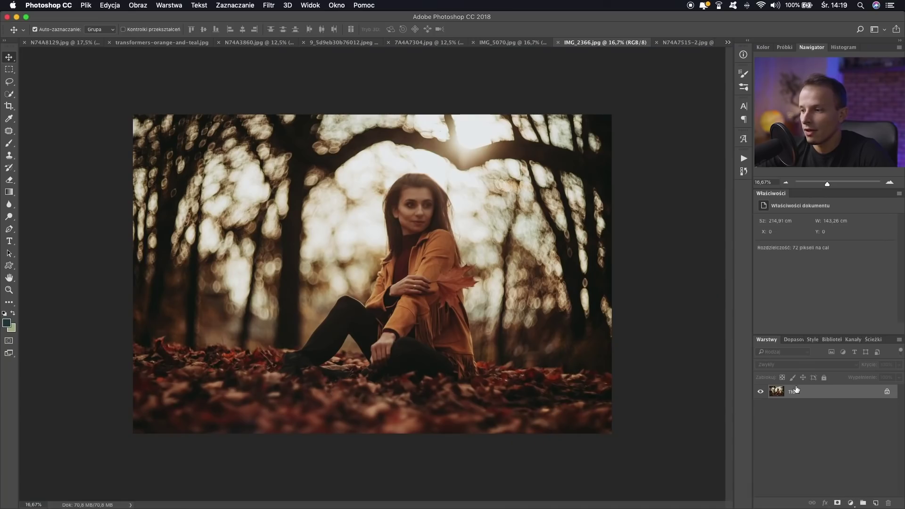
Set the foreground colour to #B05A21 and swap it into the background.
click(7, 324)
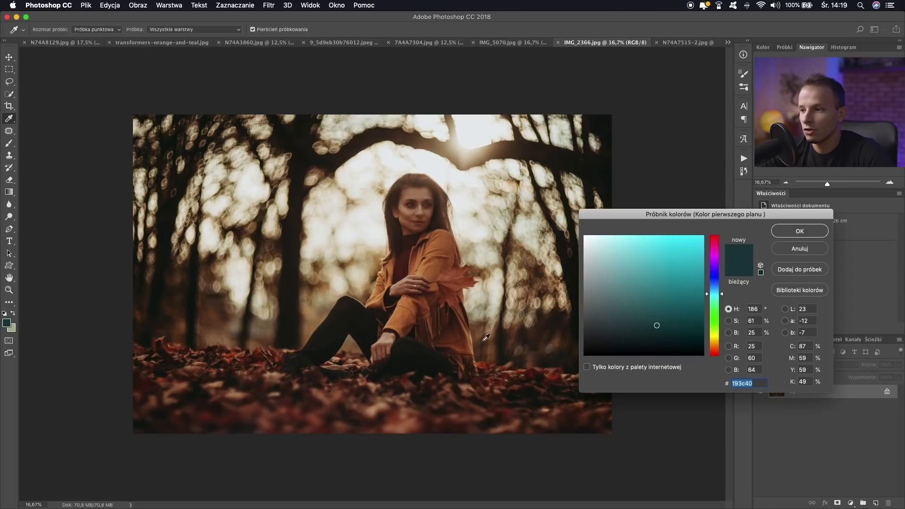
text(#B05A21)
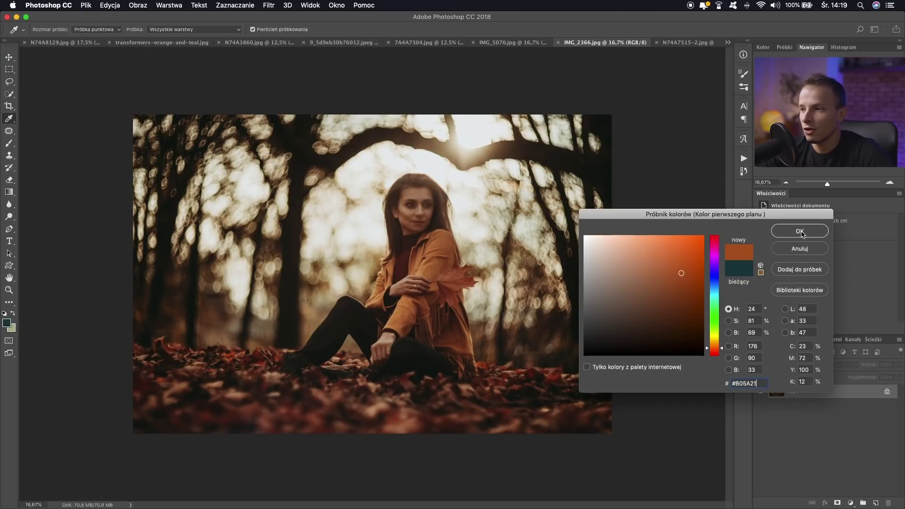
click(801, 231)
click(14, 314)
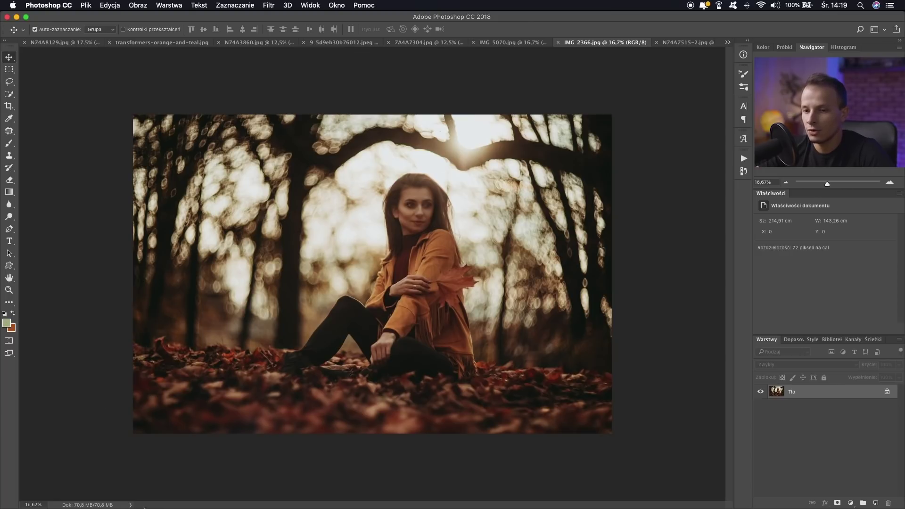
Copy swatch E's #F57F2F from Adobe Color and paste it in as the foreground colour.
click(132, 493)
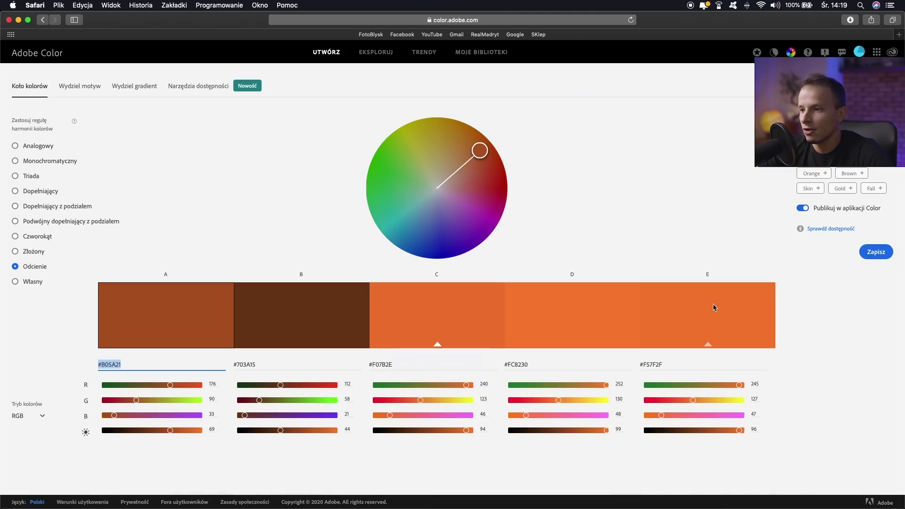
click(718, 311)
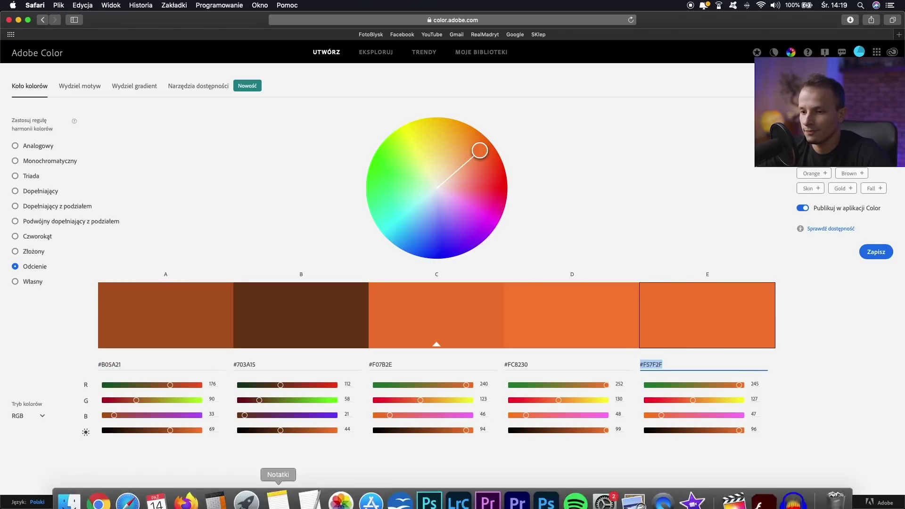
click(425, 492)
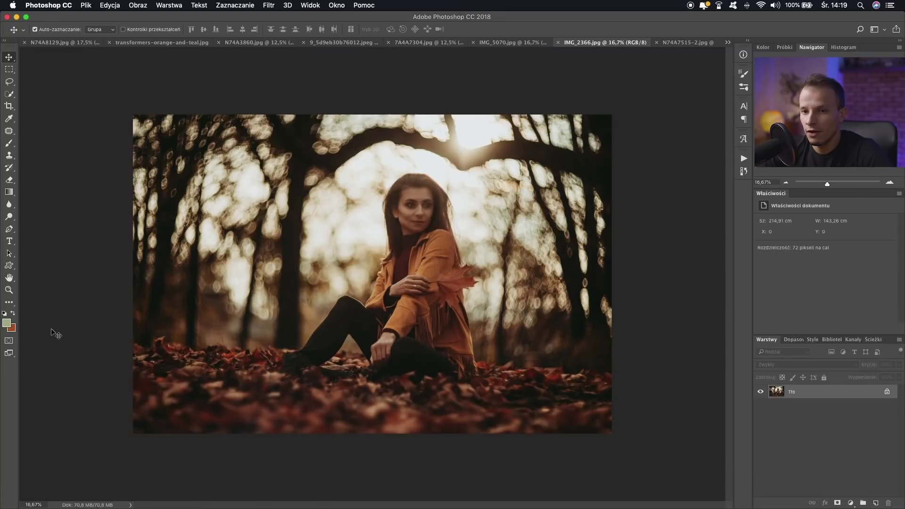
click(7, 323)
text(#F57F2F)
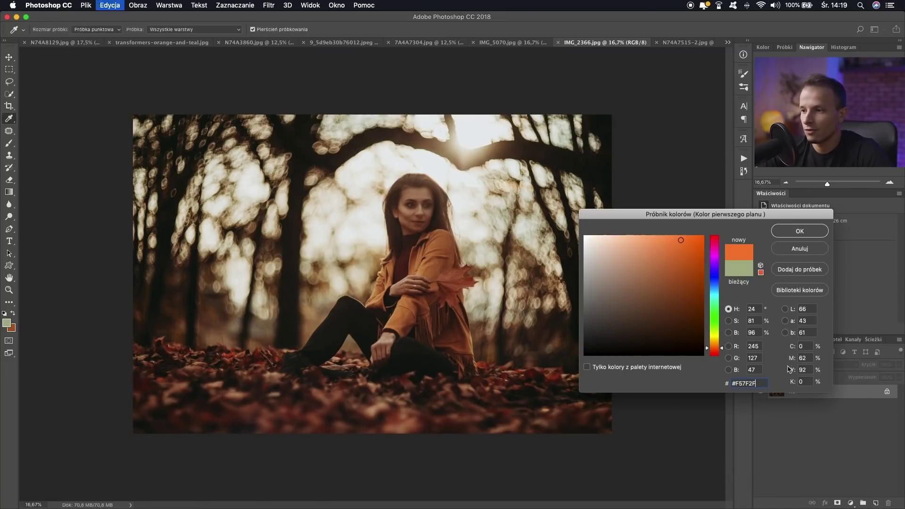
click(800, 231)
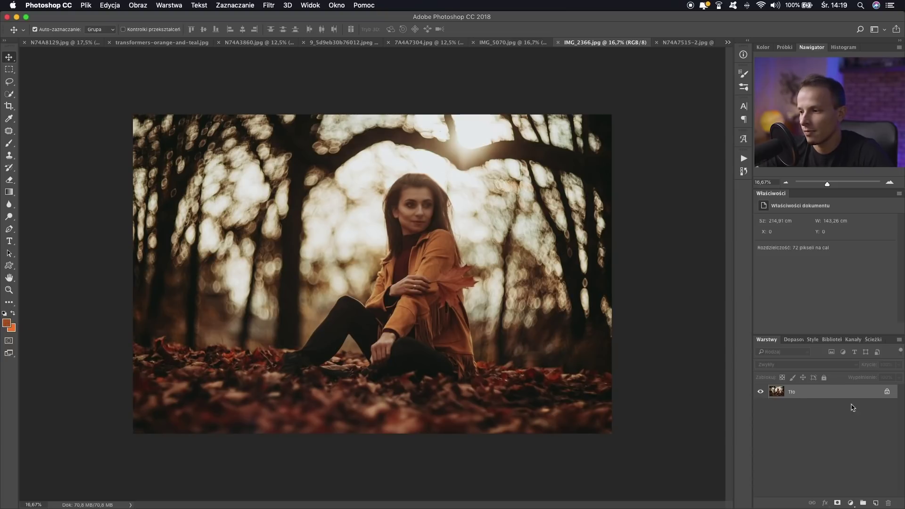
click(851, 503)
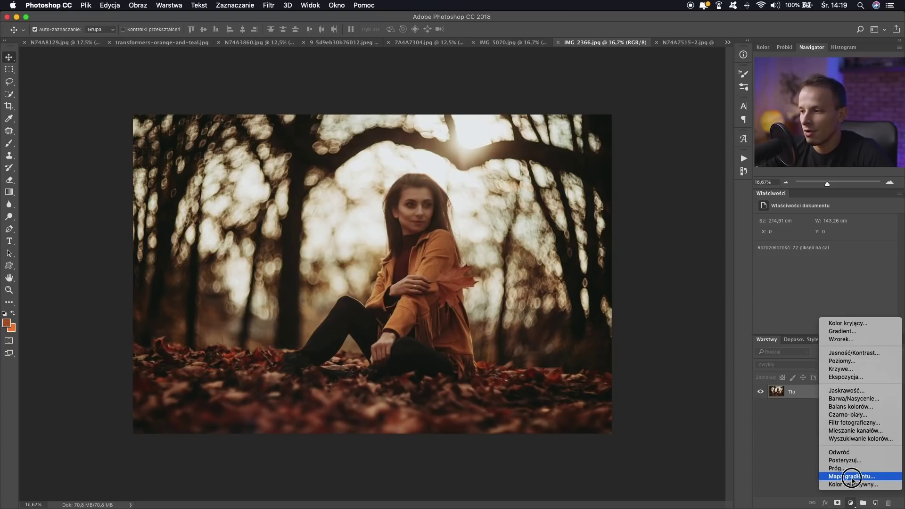
Add an orange Gradient Map to the autumn portrait, blended Soft Light at 30% opacity.
click(851, 476)
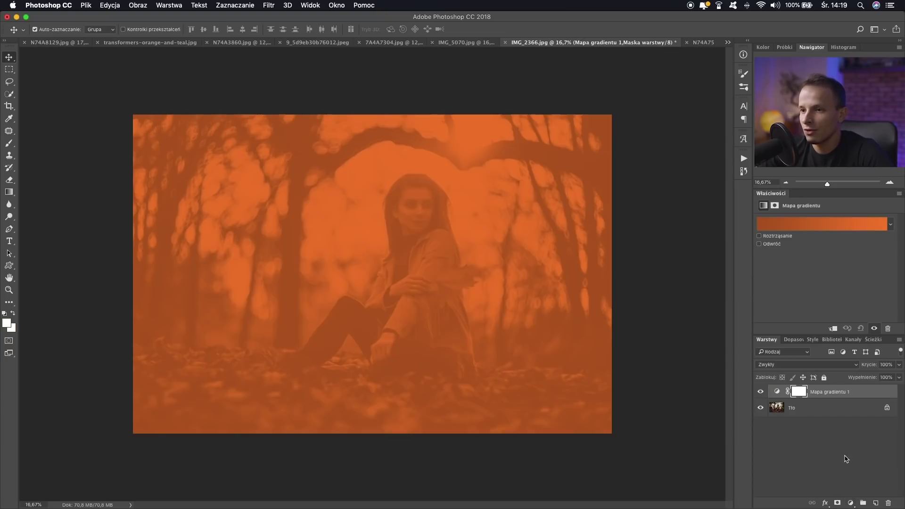
click(795, 366)
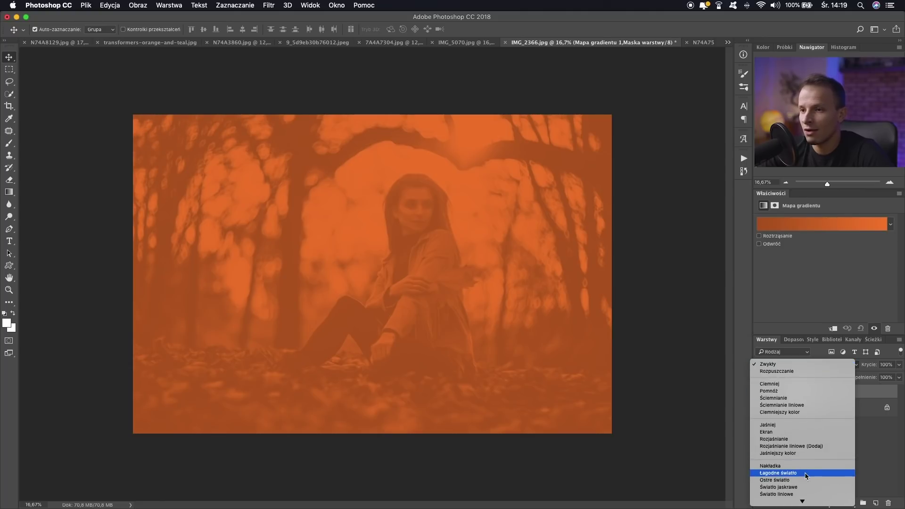
click(807, 474)
drag(871, 362, 840, 367)
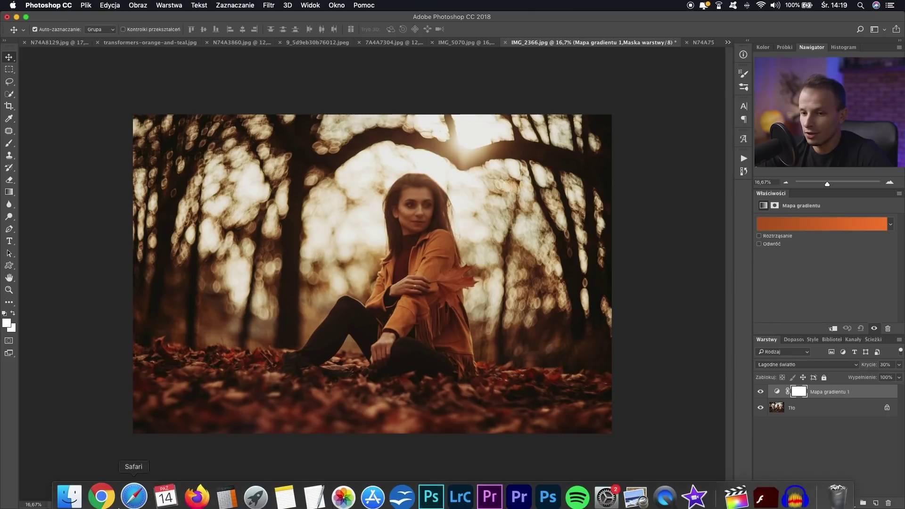
click(132, 495)
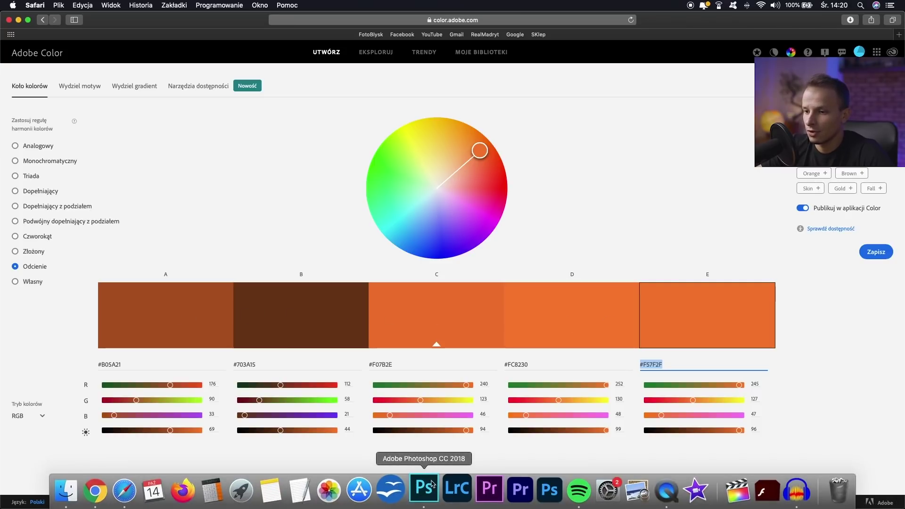
Add extra colour stops to the orange gradient and set the leftmost stop's colour.
click(428, 488)
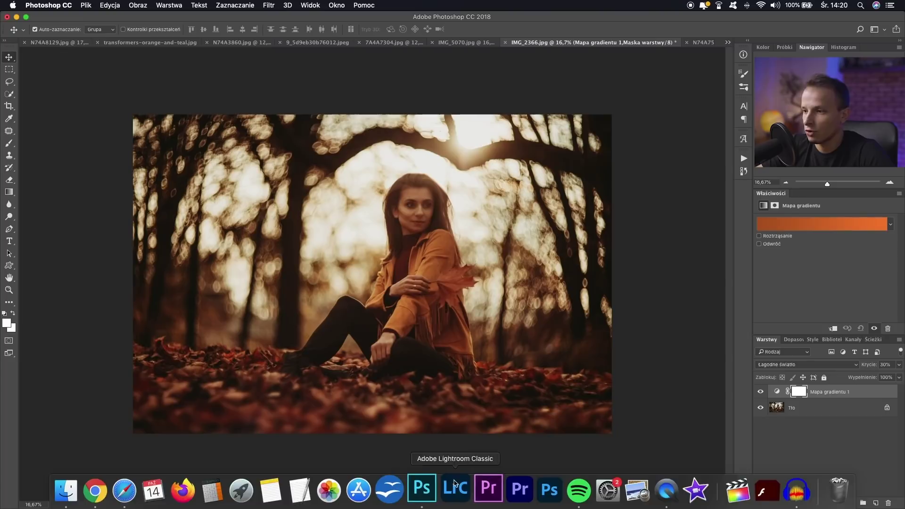
click(789, 224)
drag(681, 366, 797, 367)
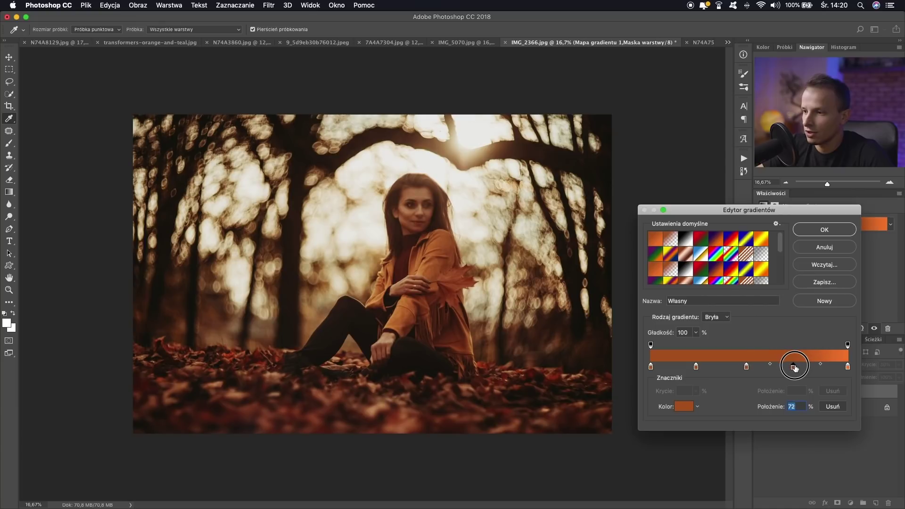
click(651, 367)
click(684, 408)
drag(768, 381, 725, 374)
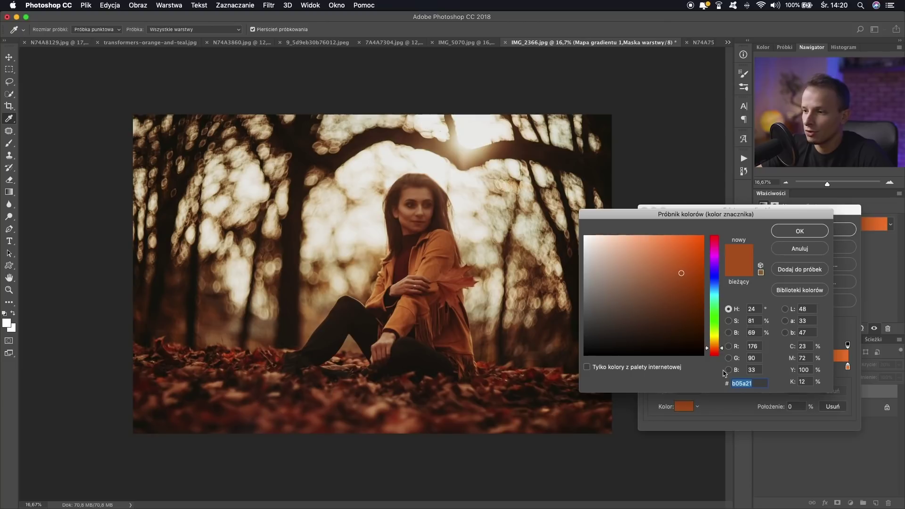
click(787, 233)
Set the 23% stop from the Adobe Color palette, apply the gradient, and open N74A7515-2.jpg.
click(696, 368)
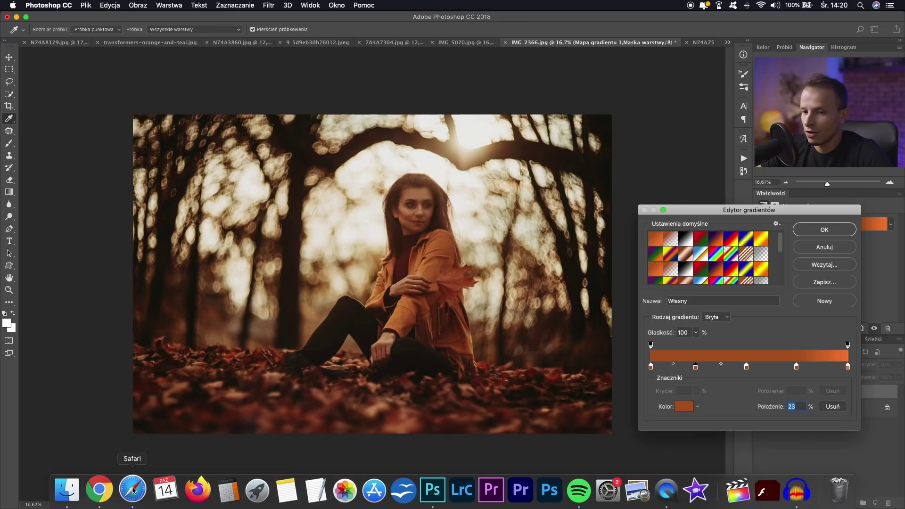
click(135, 490)
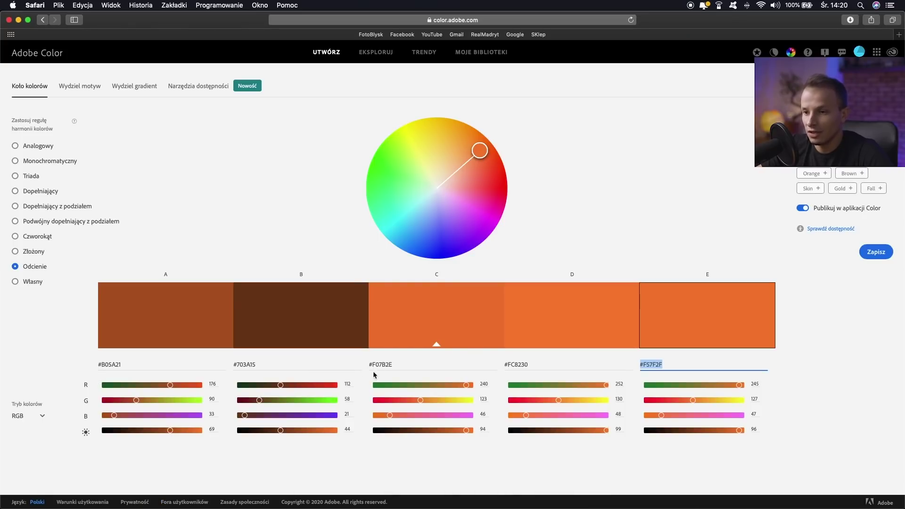
mouse_move(403, 490)
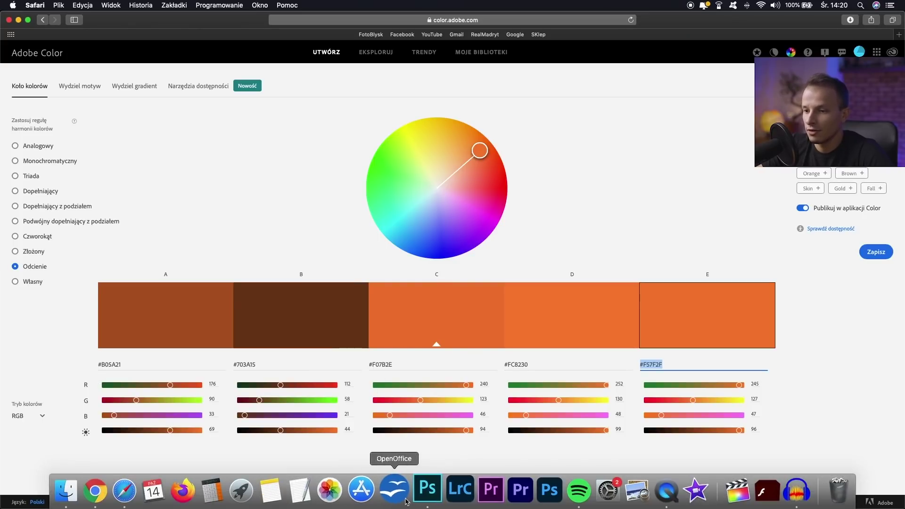
click(428, 490)
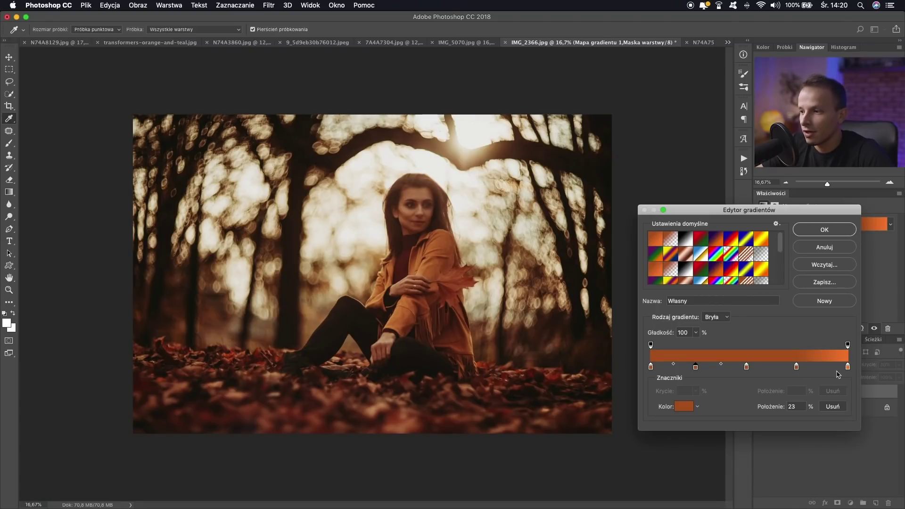
click(824, 229)
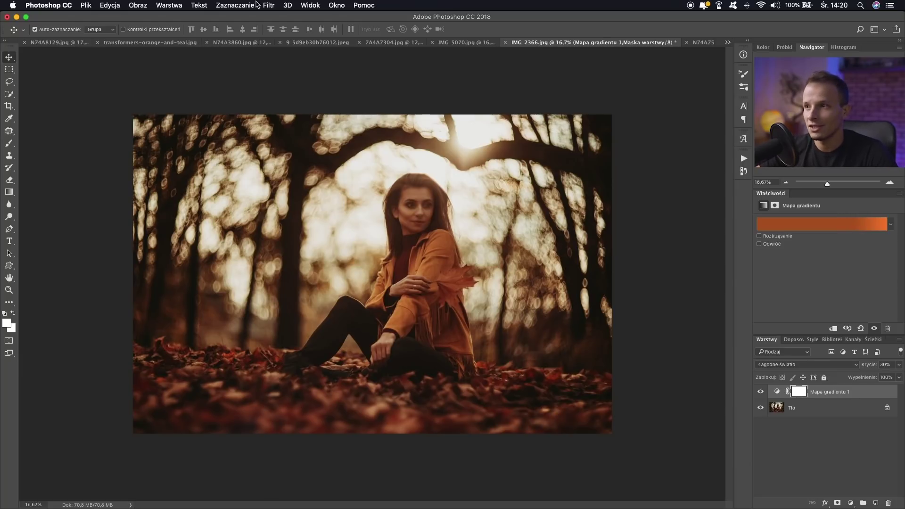
click(703, 43)
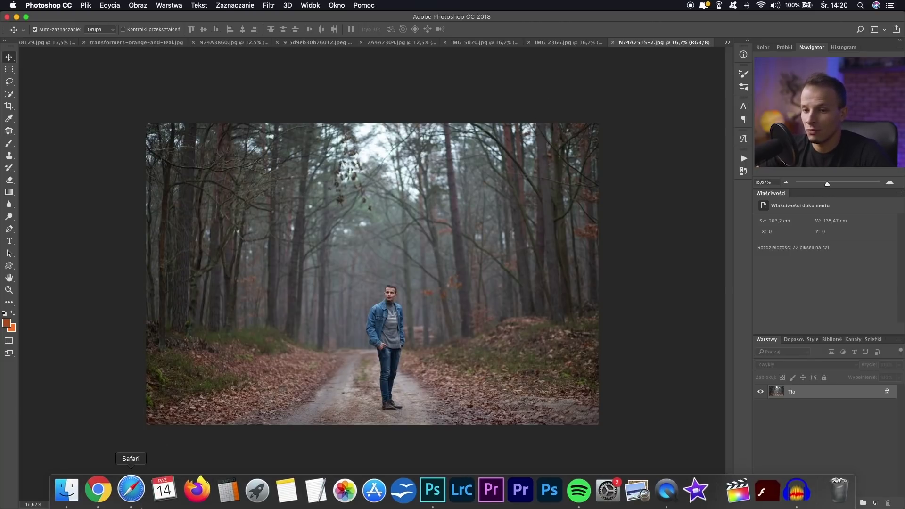
mouse_move(131, 506)
click(128, 491)
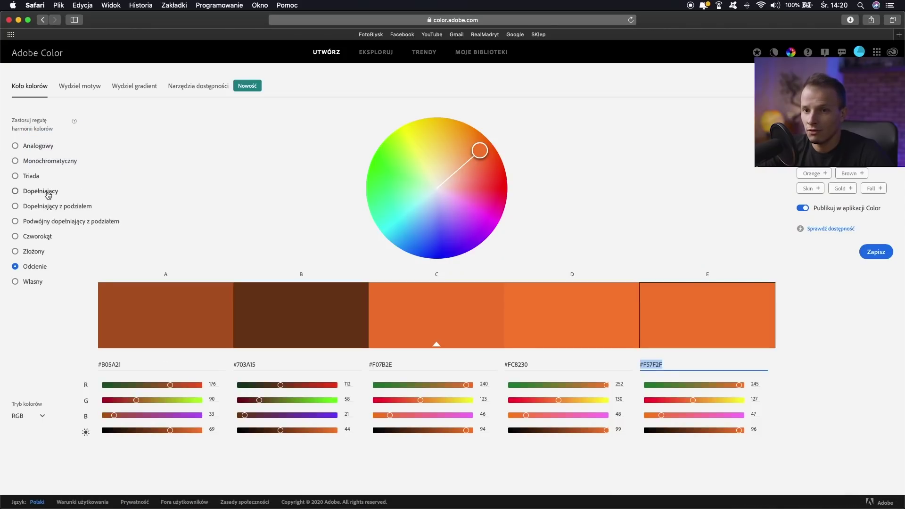
Rotate a complementary harmony to orange/teal and copy swatch B's hex FF774A.
click(47, 194)
mouse_move(393, 226)
mouse_down()
mouse_move(386, 160)
mouse_move(372, 214)
mouse_up()
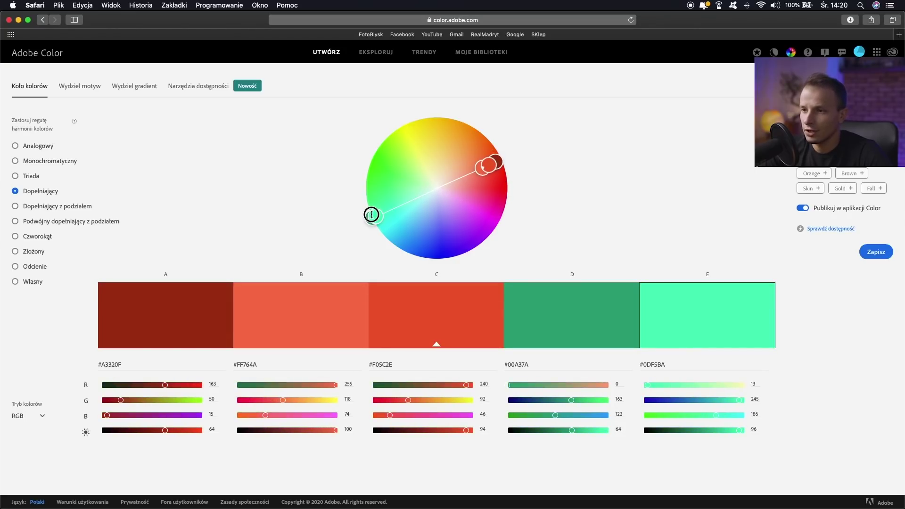
drag(372, 216, 375, 216)
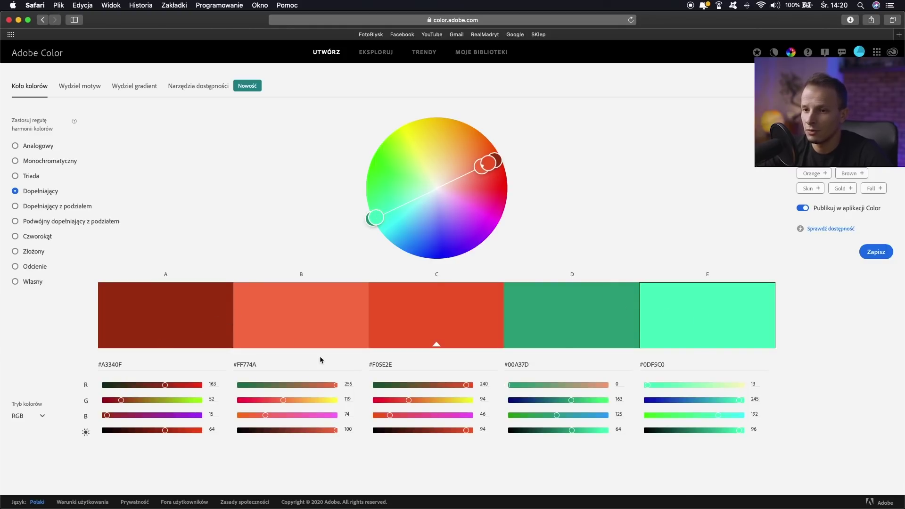
click(151, 366)
click(247, 257)
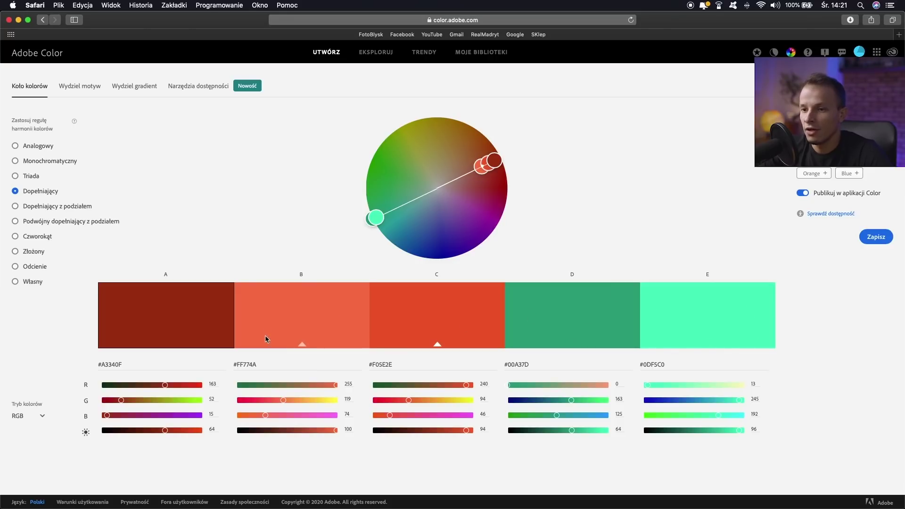
drag(275, 364, 236, 364)
key(super+c)
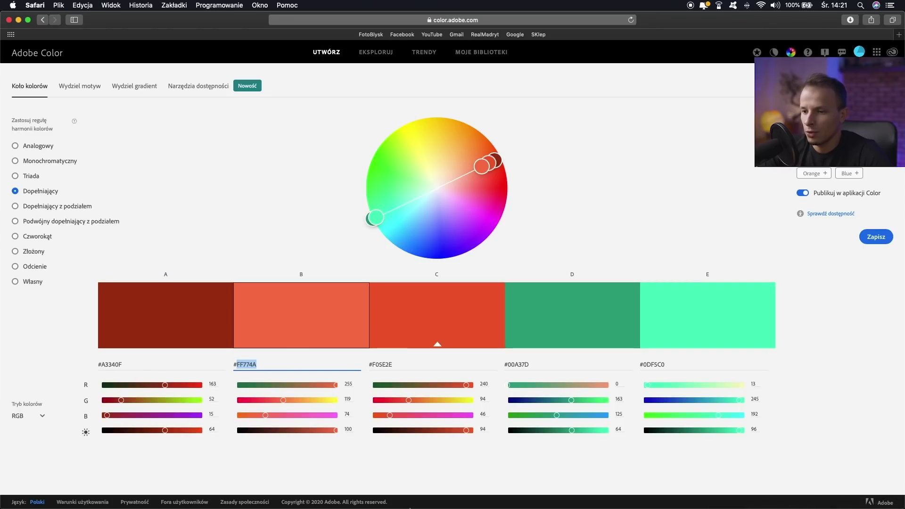
click(414, 494)
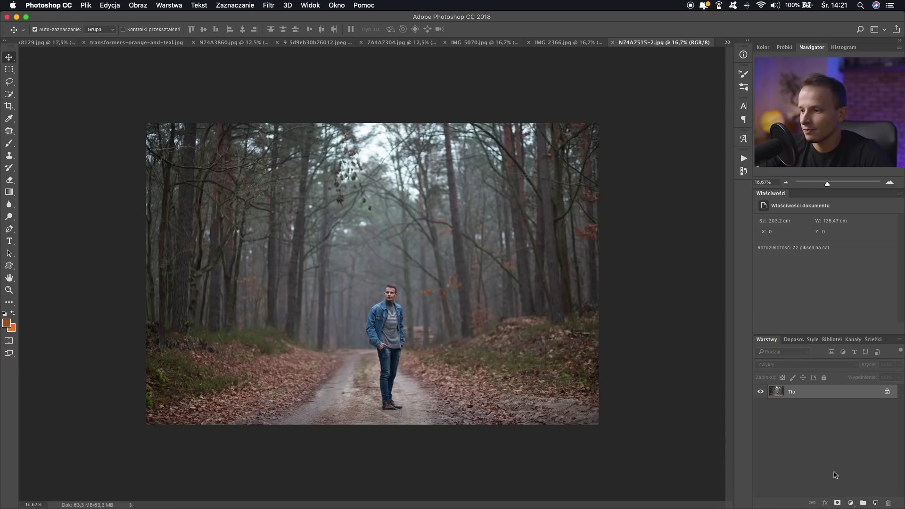
Set the foreground colour to orange #FF774A.
click(9, 325)
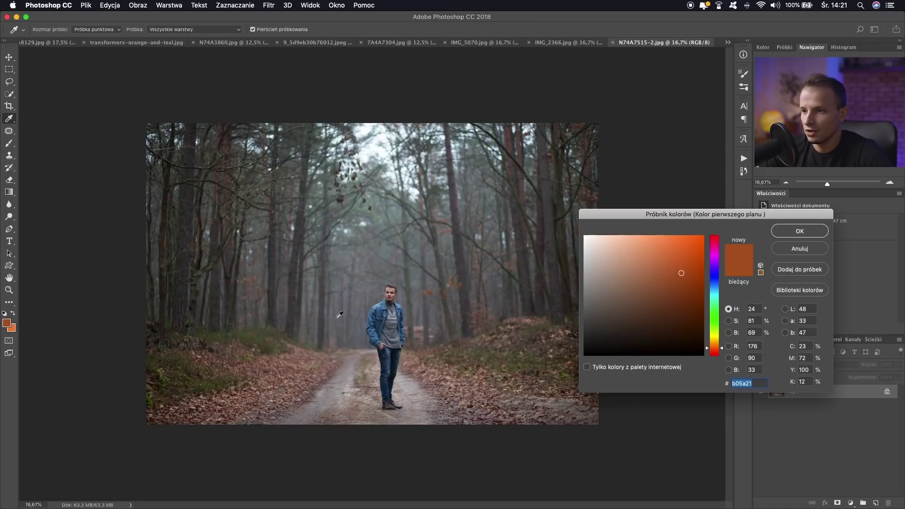
key(super+v)
click(792, 234)
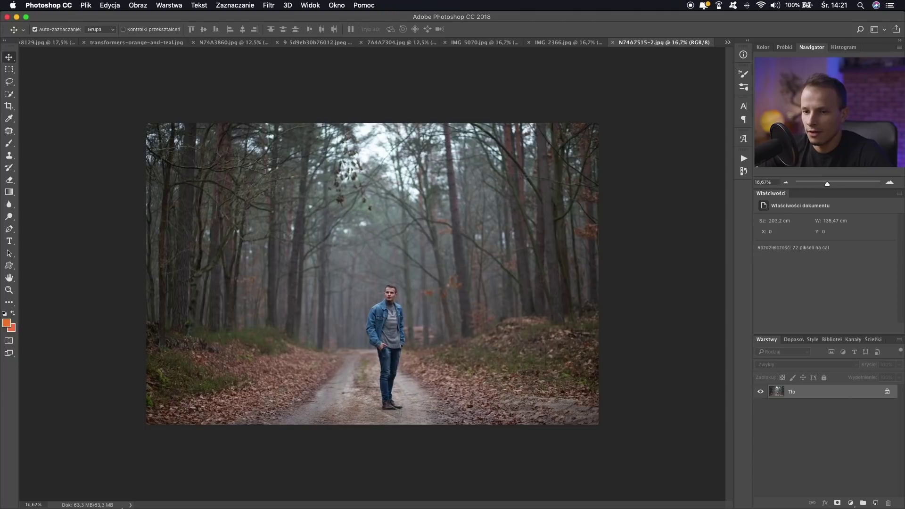
Copy teal #00A37D from Adobe Color and make it the foreground colour.
click(130, 490)
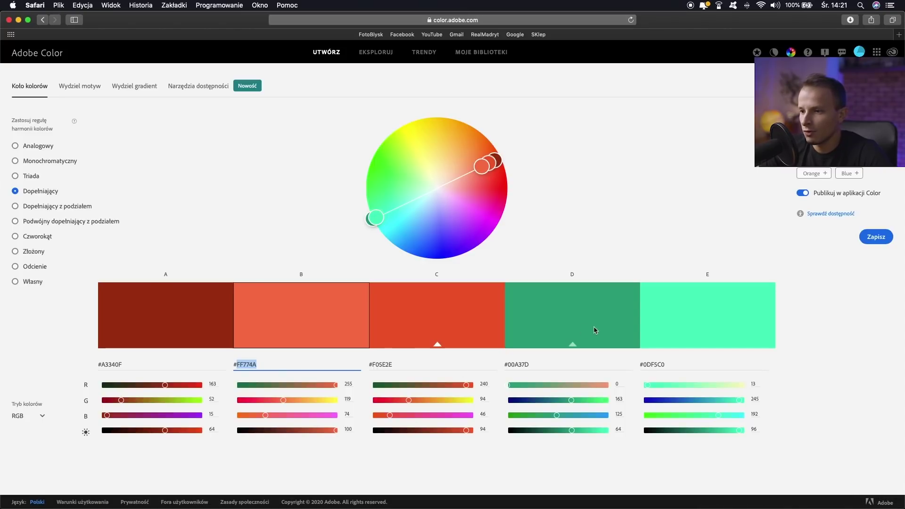
click(546, 364)
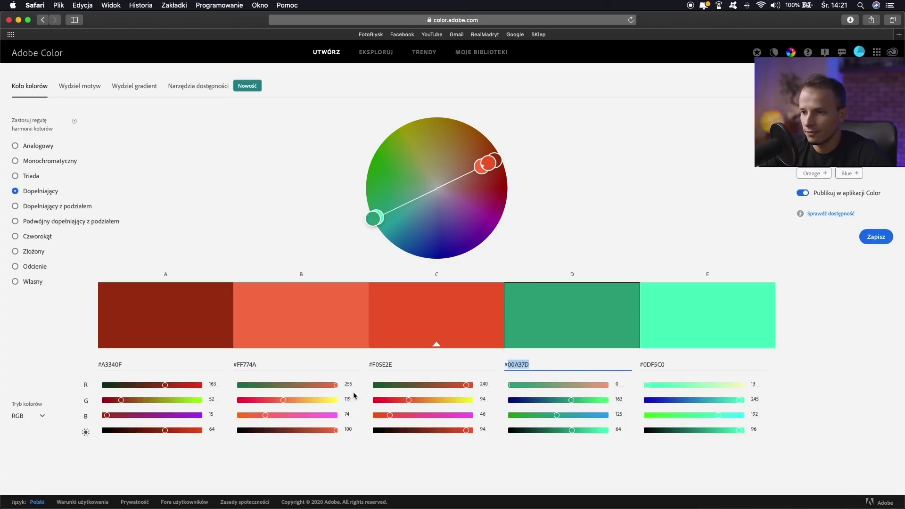
click(424, 493)
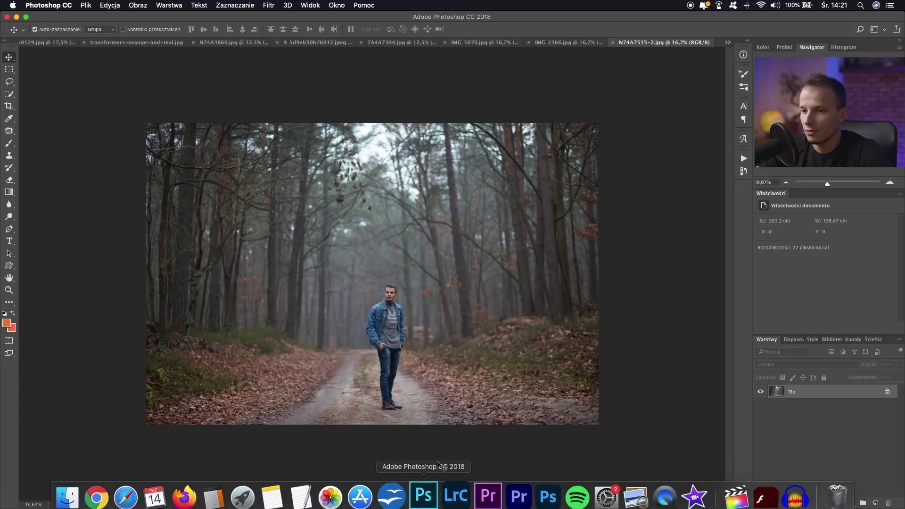
click(8, 323)
key(super+v)
click(801, 232)
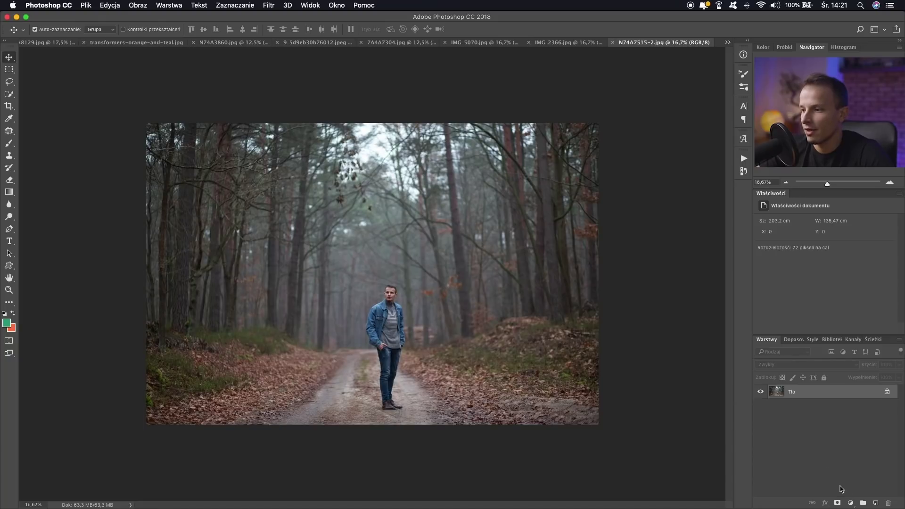
Add a teal-to-orange Gradient Map to the forest photo, blended Soft Light at 83% opacity.
click(851, 503)
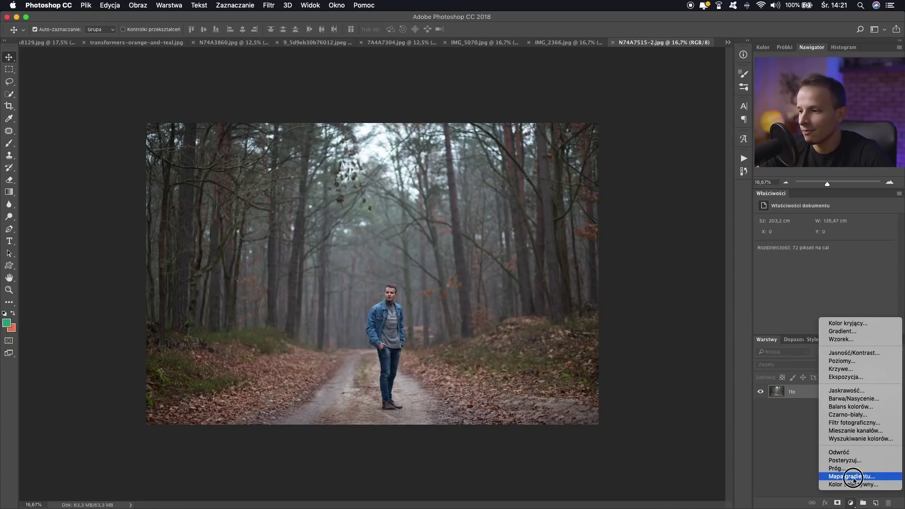
click(853, 477)
click(778, 371)
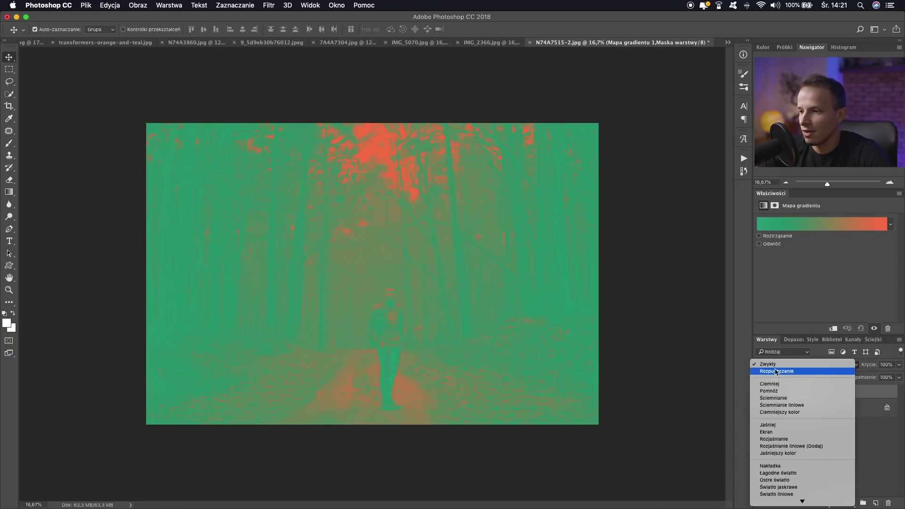
click(777, 480)
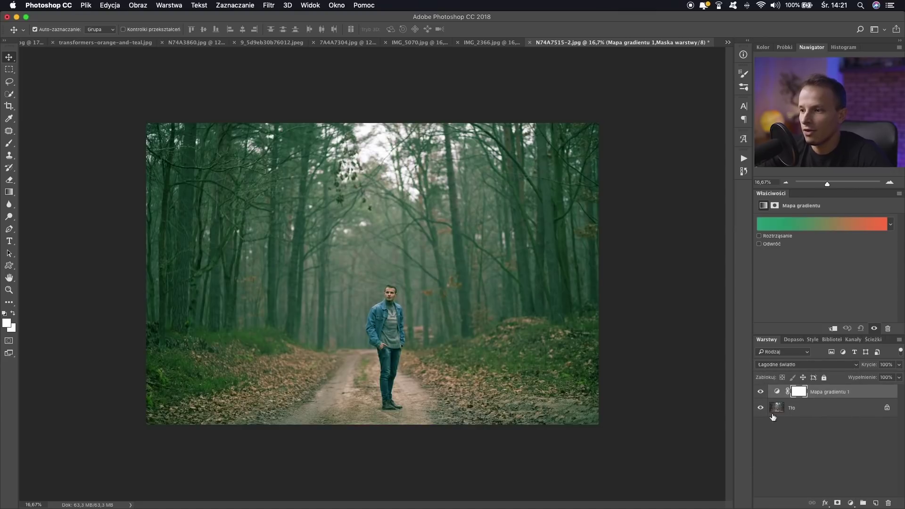
drag(862, 367, 855, 368)
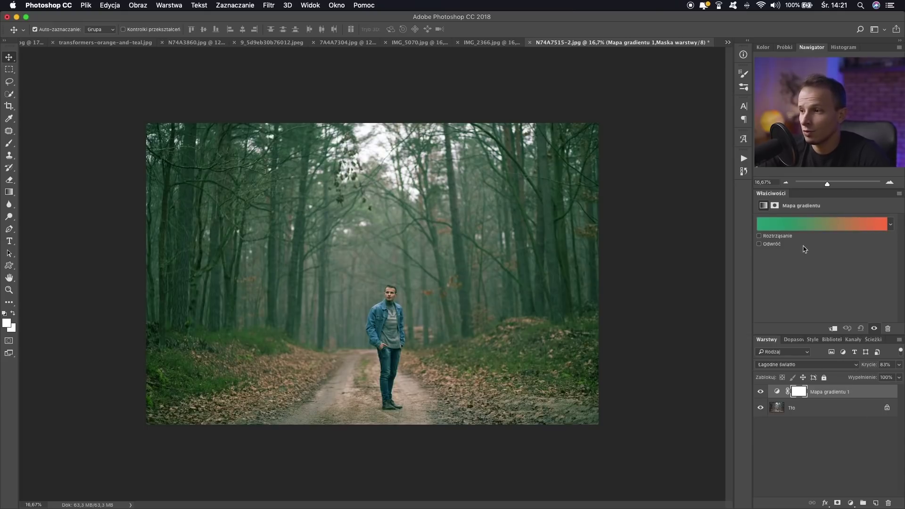
click(790, 226)
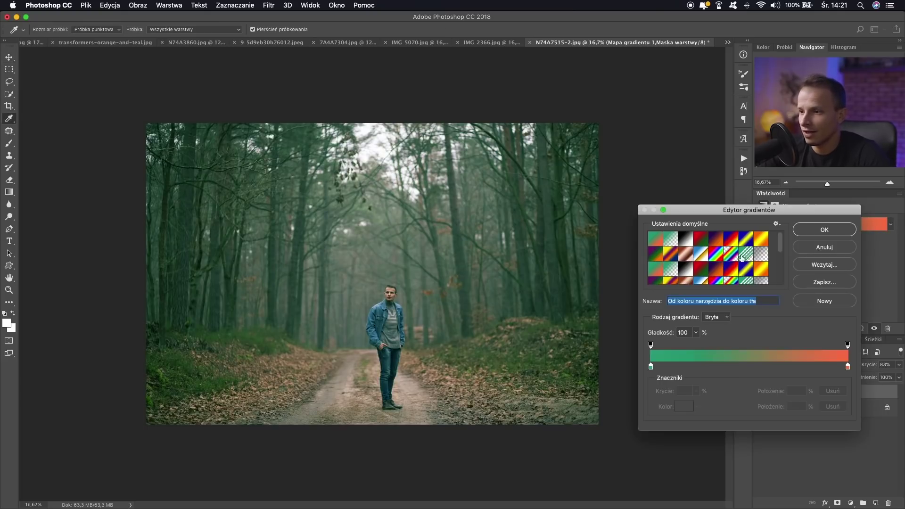
Brighten the gradient's teal left stop and apply the change.
click(651, 367)
click(679, 410)
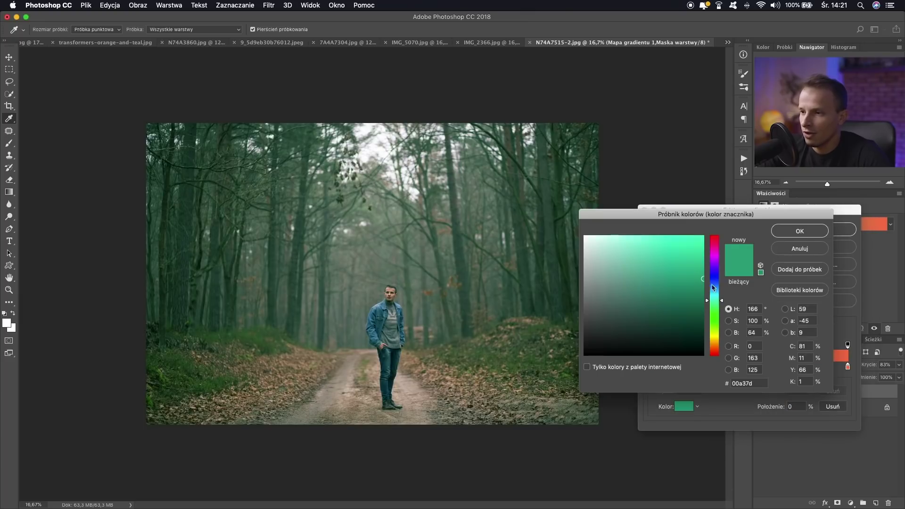
drag(617, 285, 692, 263)
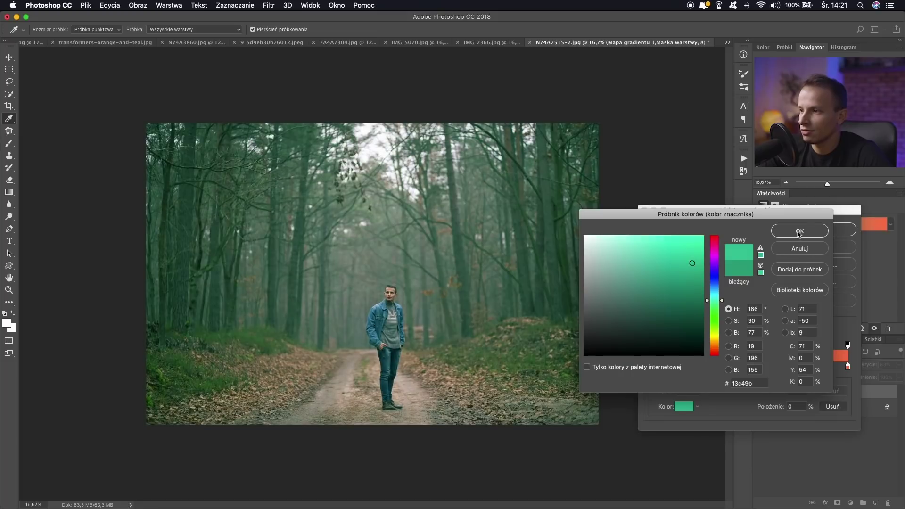
click(800, 231)
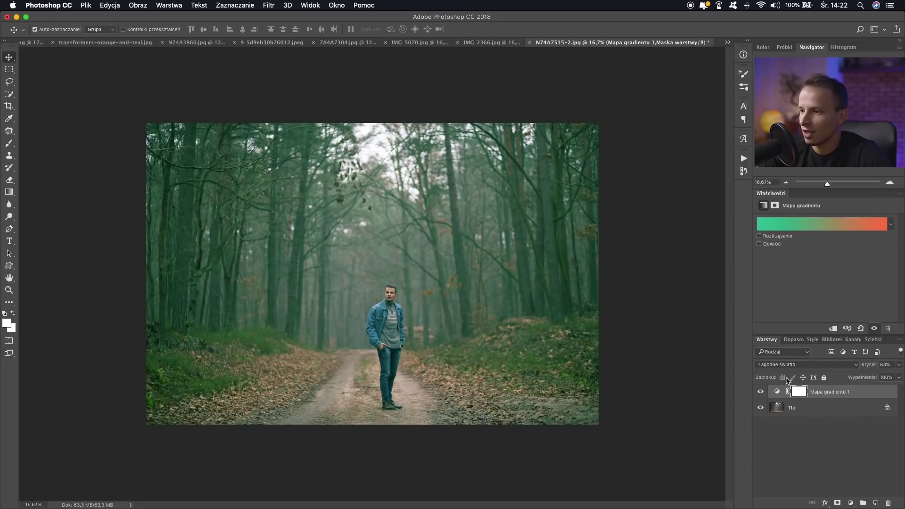
click(806, 225)
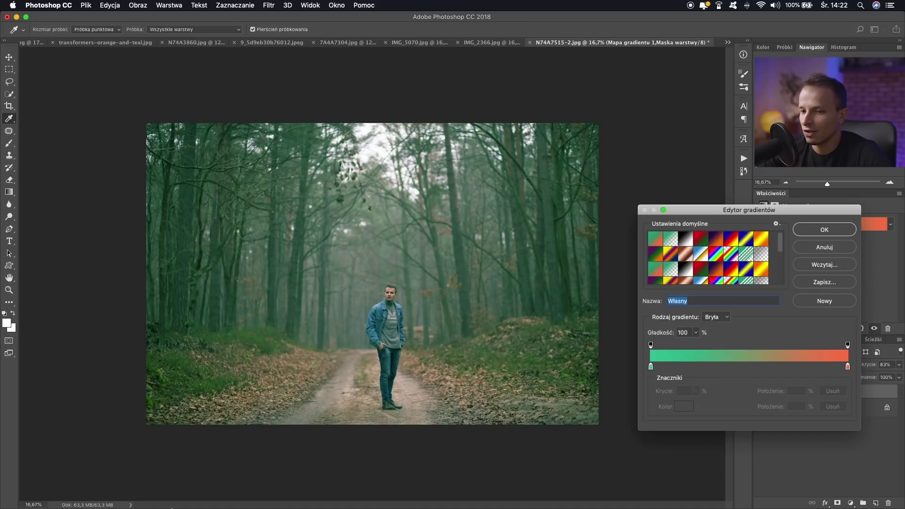
Try blue and green for the left stop, revert to the original teal, and close the editor.
click(124, 490)
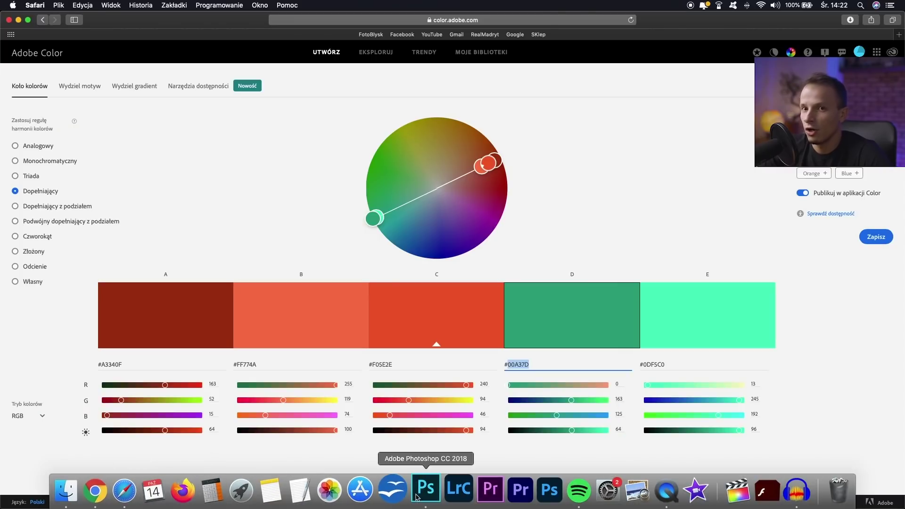
click(416, 495)
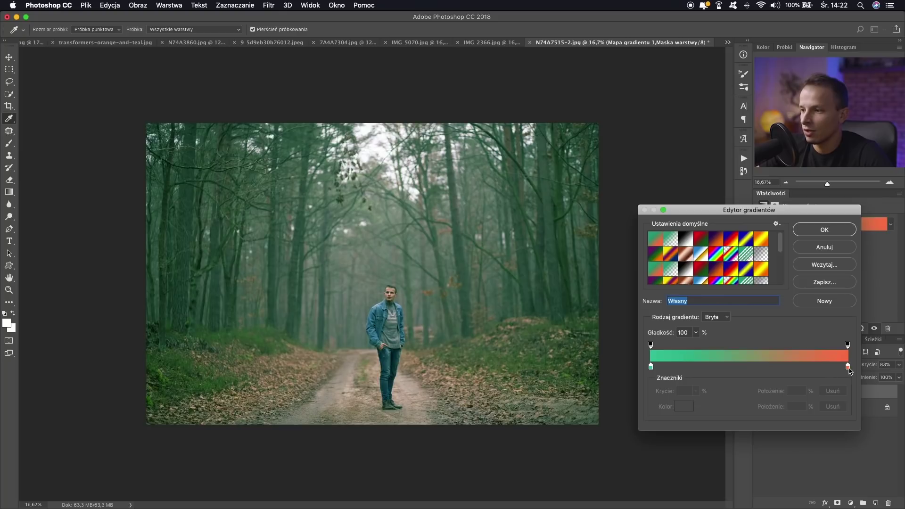
click(652, 370)
click(684, 407)
mouse_move(716, 319)
mouse_down()
mouse_move(716, 259)
mouse_move(717, 321)
mouse_up()
click(670, 285)
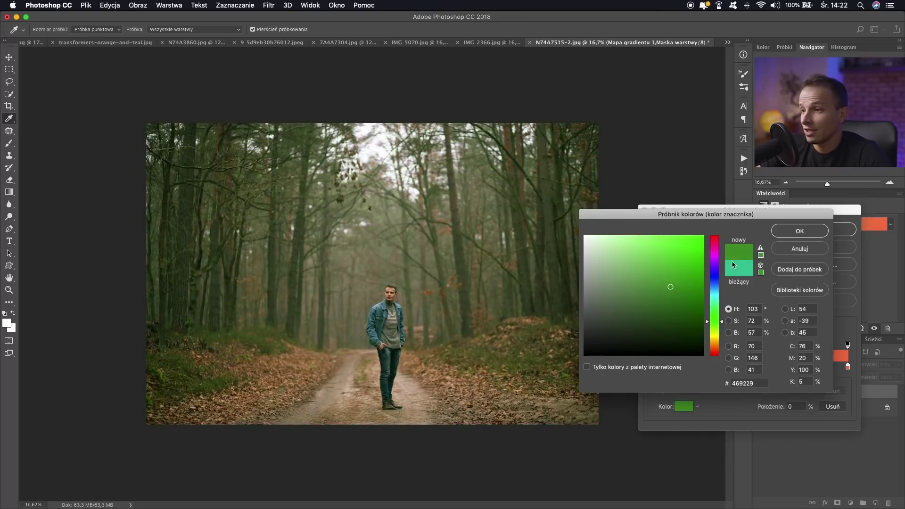
click(744, 265)
click(796, 234)
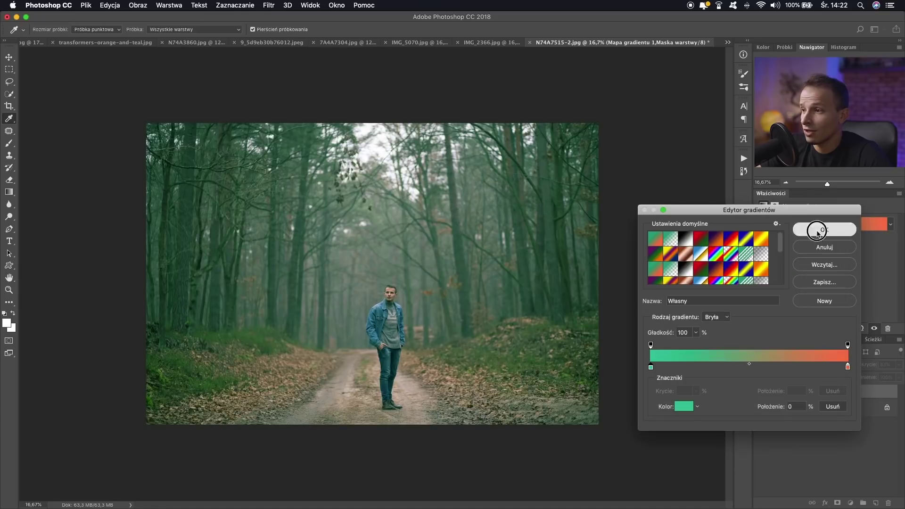
click(823, 229)
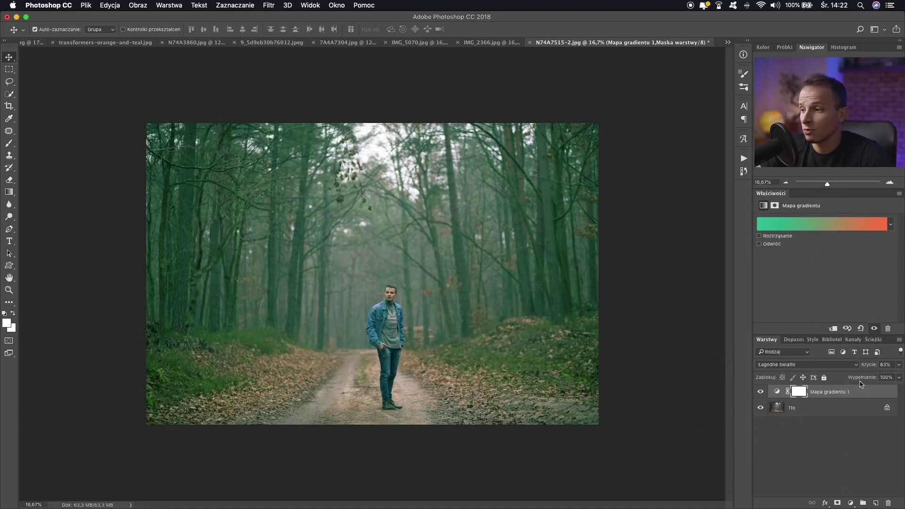
Drop the gradient map to 79% and add an S-curve Curves layer for contrast.
drag(866, 363, 861, 363)
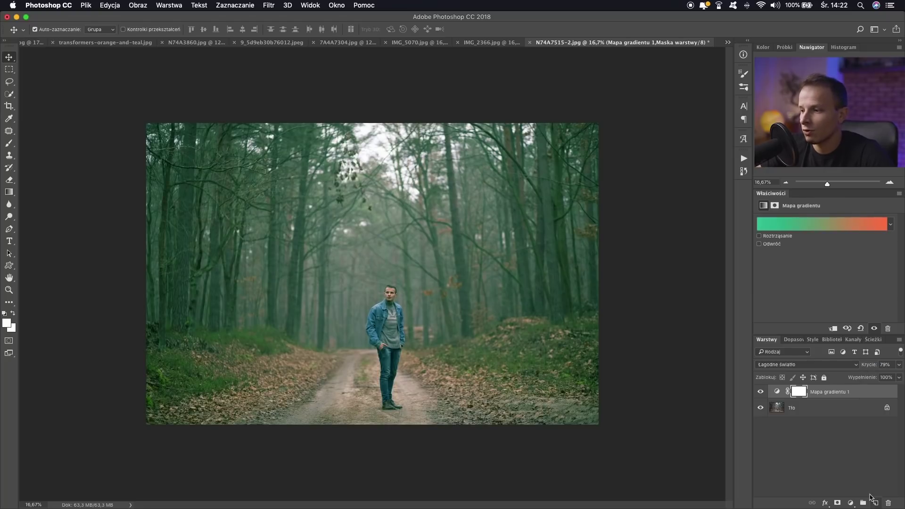
click(851, 504)
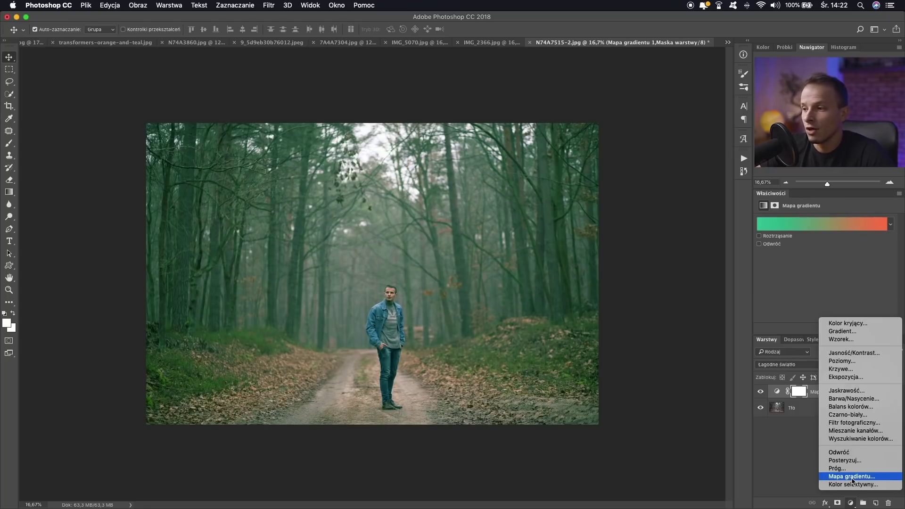
click(842, 369)
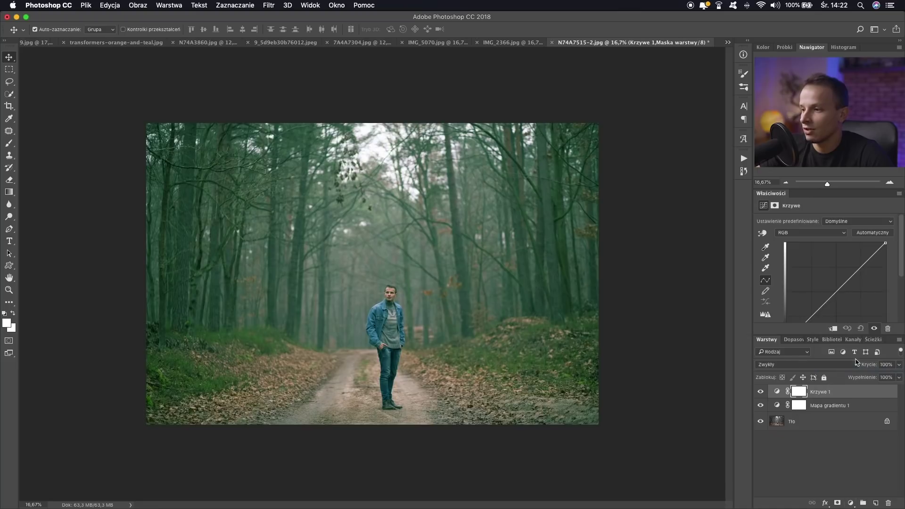
scroll(823, 298, down, 2)
drag(809, 286, 809, 293)
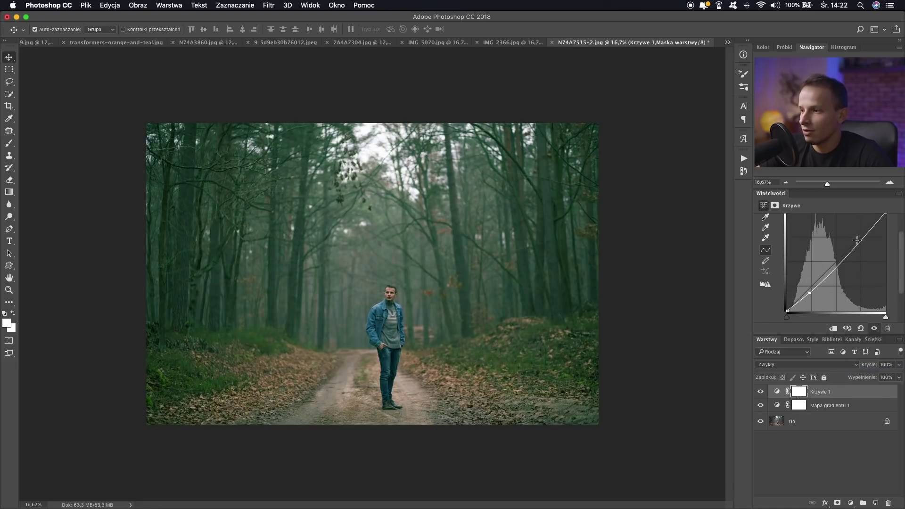
drag(856, 243, 856, 238)
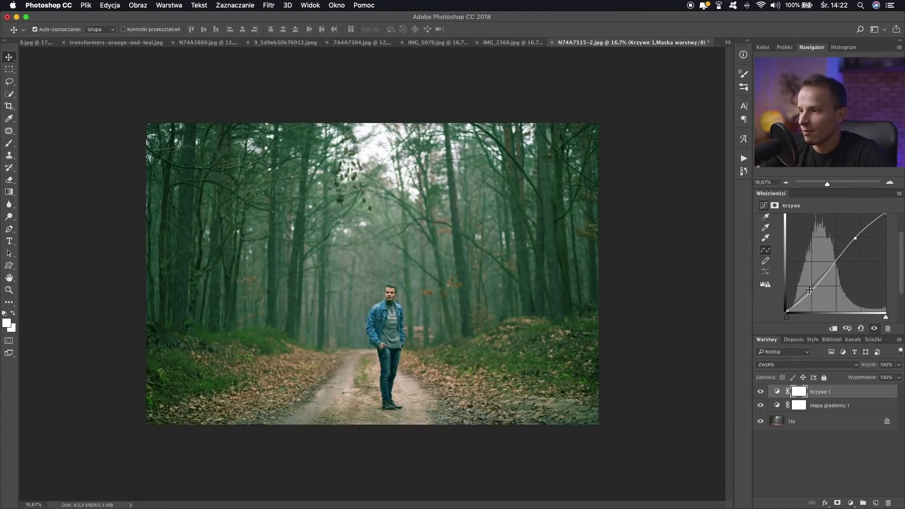
drag(857, 240, 856, 239)
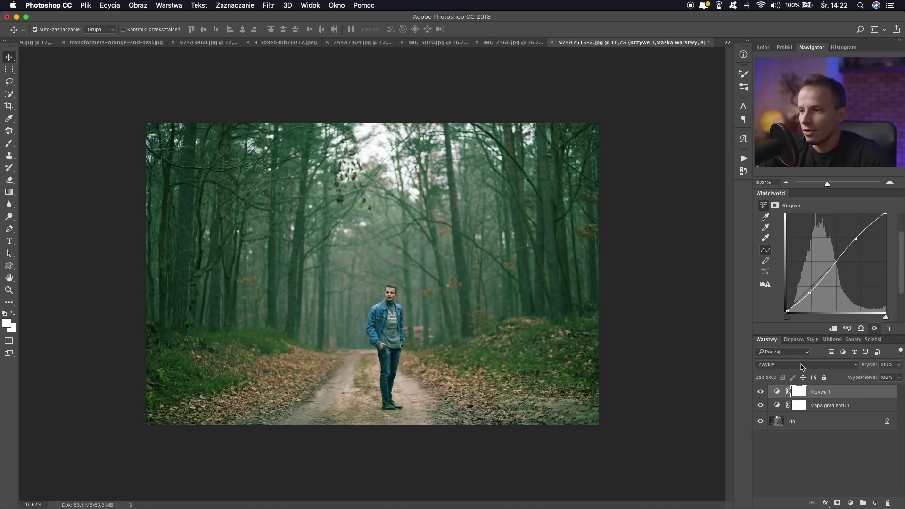
Set Mapa gradientu 1 opacity to 50% and compare the grade against the original.
click(834, 406)
click(859, 371)
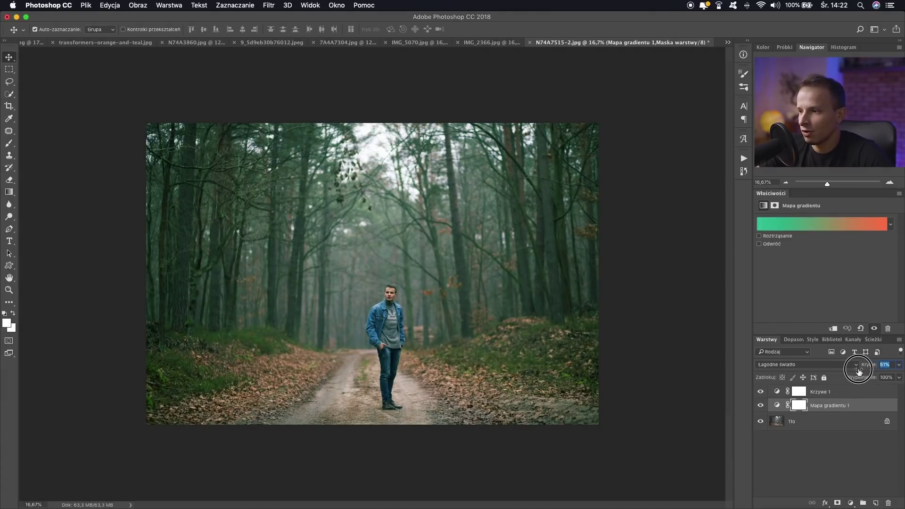
drag(859, 371, 859, 371)
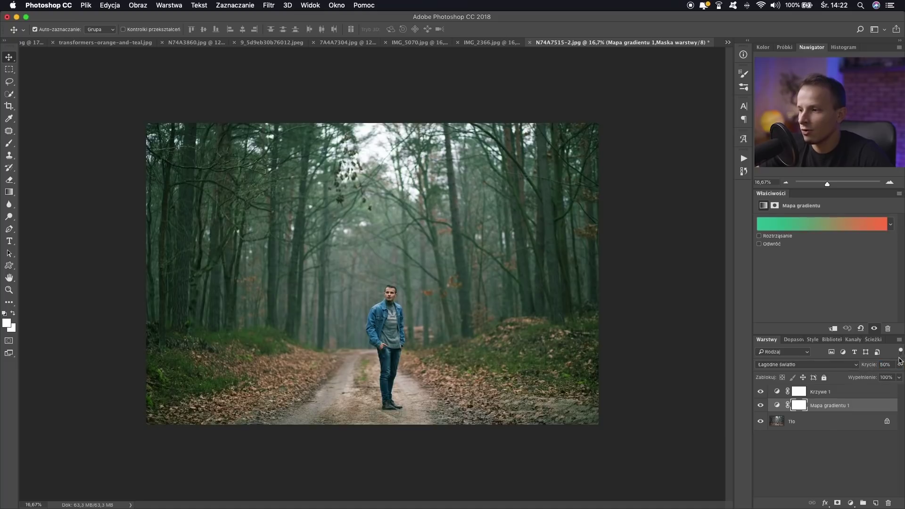
mouse_move(760, 392)
mouse_down()
mouse_move(760, 407)
mouse_move(760, 393)
mouse_up()
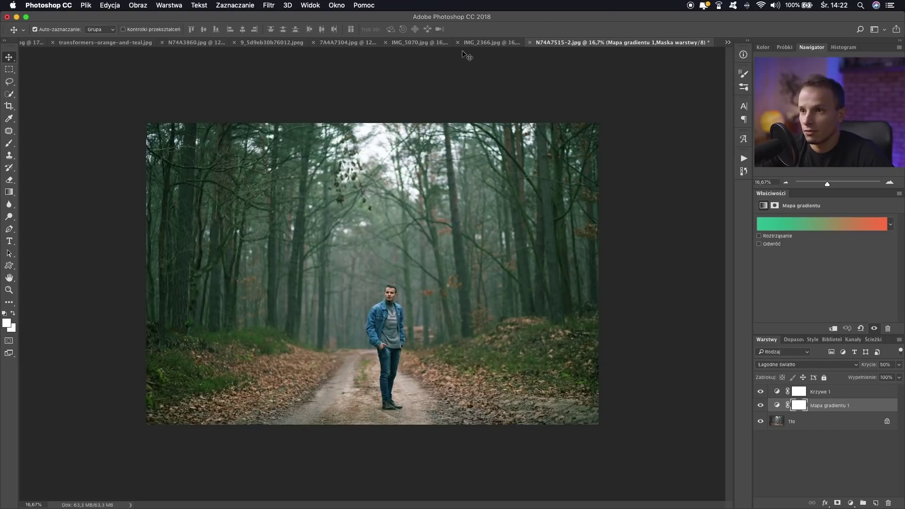
click(488, 43)
Blend the motorcycle photo N74A3860.jpg's Mapa gradientu 1 as Łagodne światło (Soft Light).
click(761, 392)
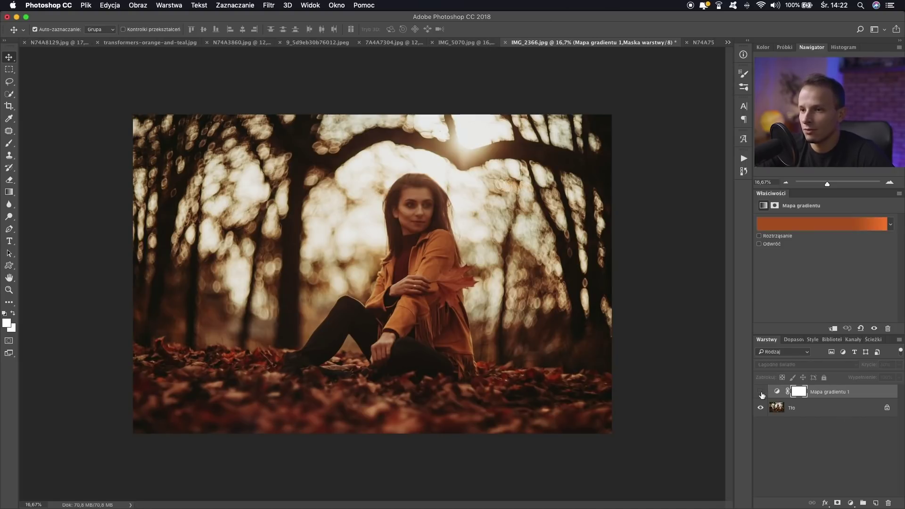
click(761, 392)
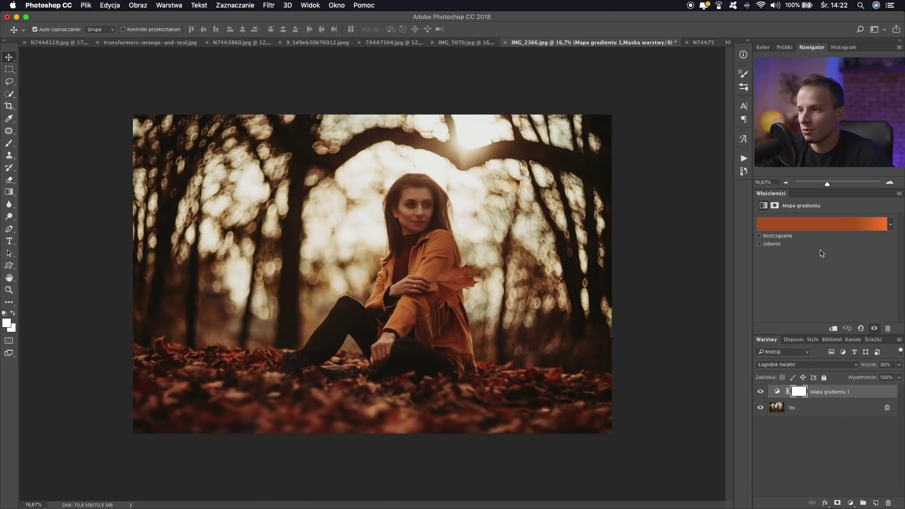
click(262, 43)
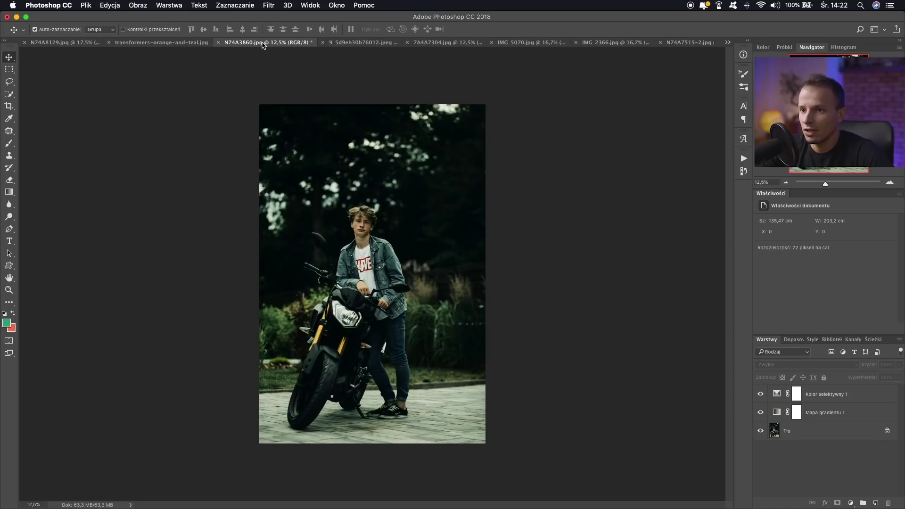
click(760, 395)
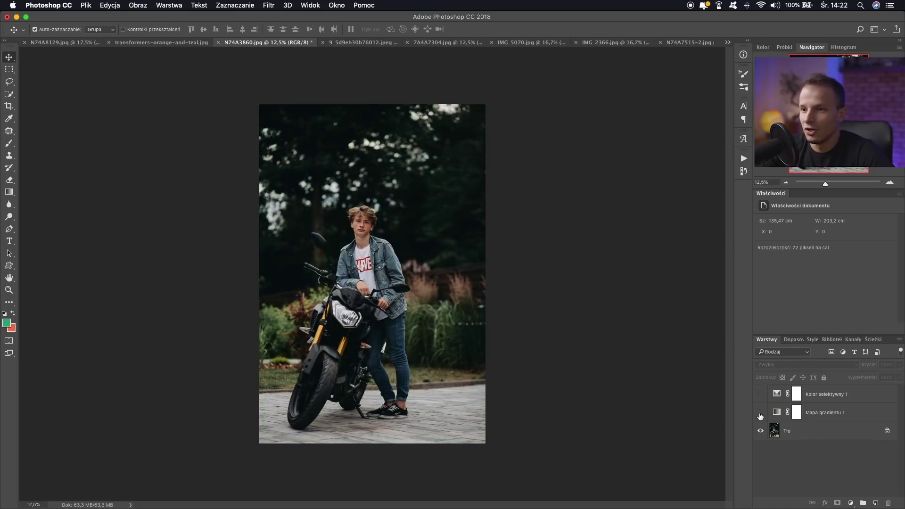
click(761, 396)
click(839, 414)
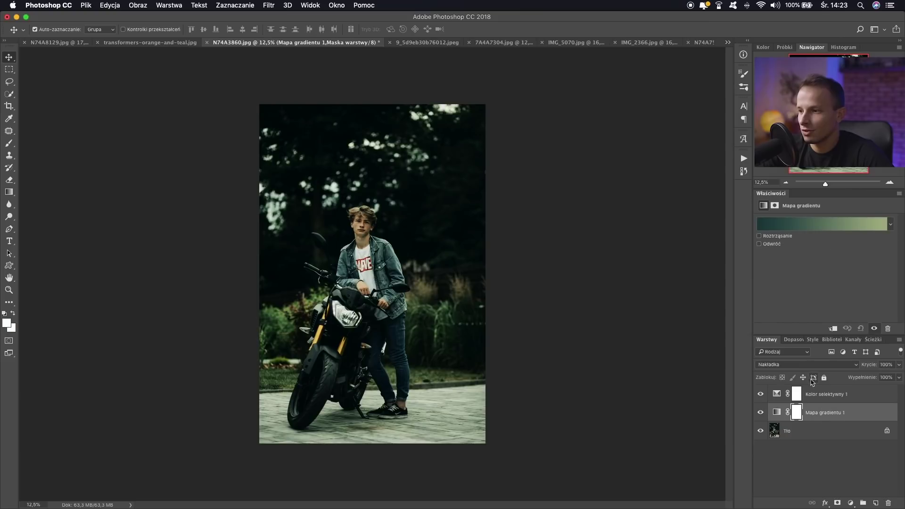
click(798, 366)
click(789, 372)
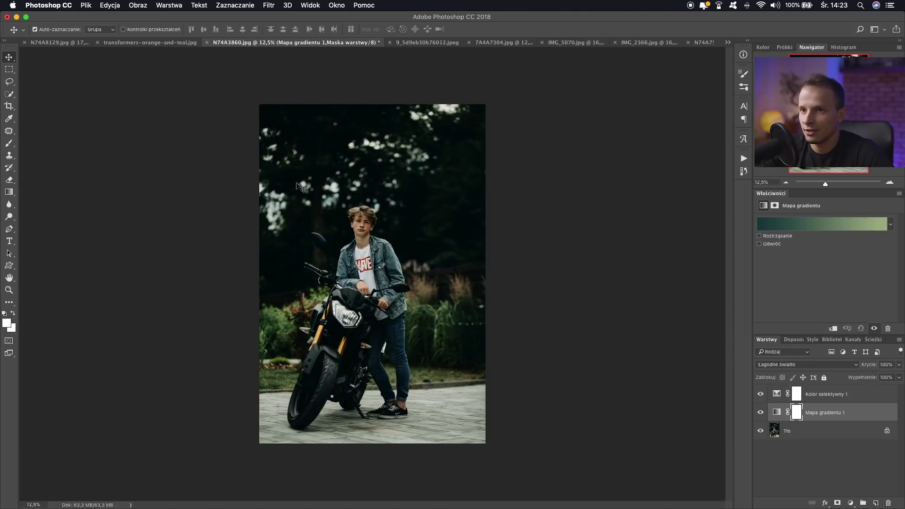
Lower the night portrait N74A8129.jpg's gradient map opacity to 74%.
click(74, 44)
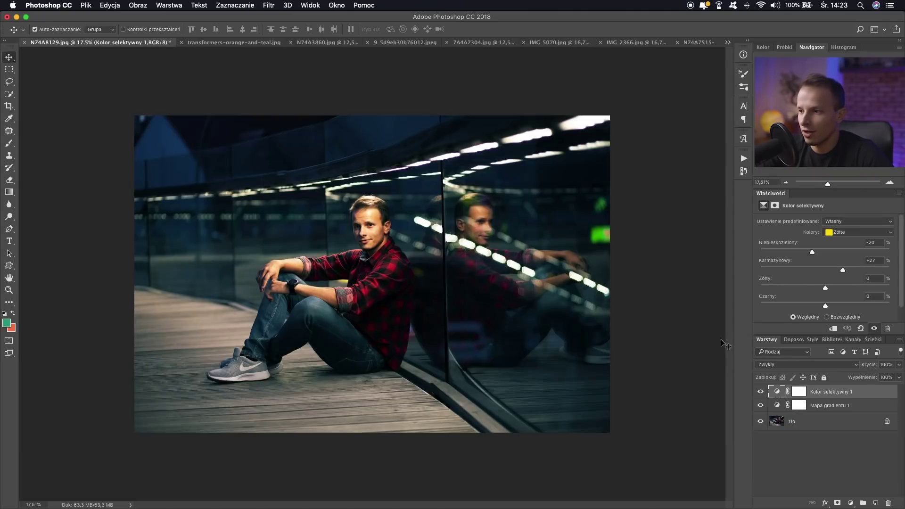
click(829, 406)
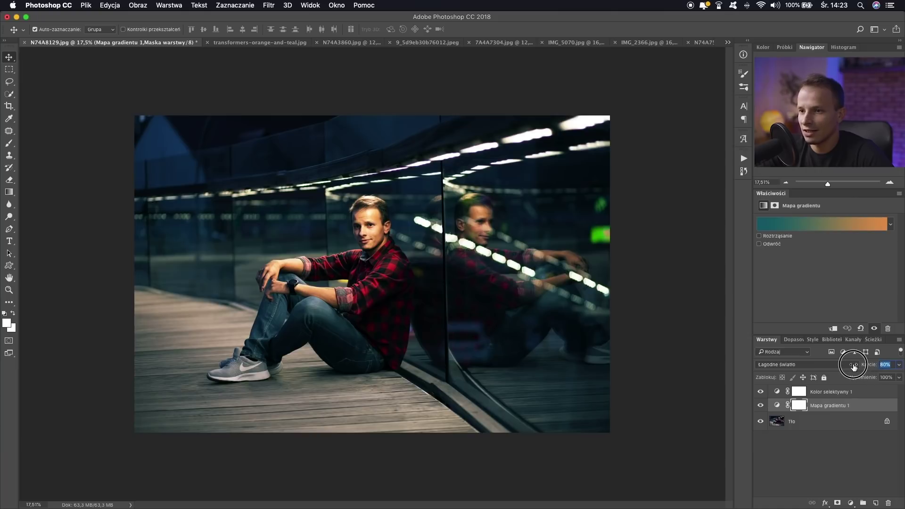
drag(873, 366, 860, 371)
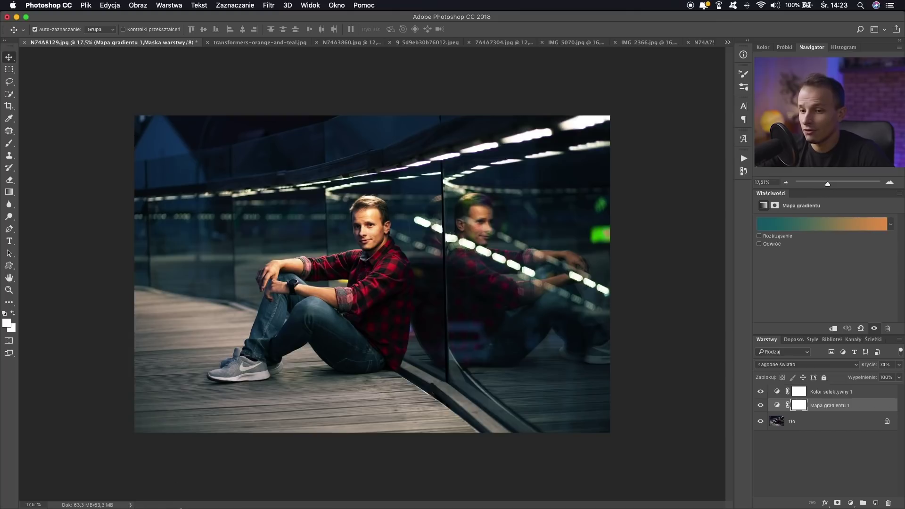
click(192, 490)
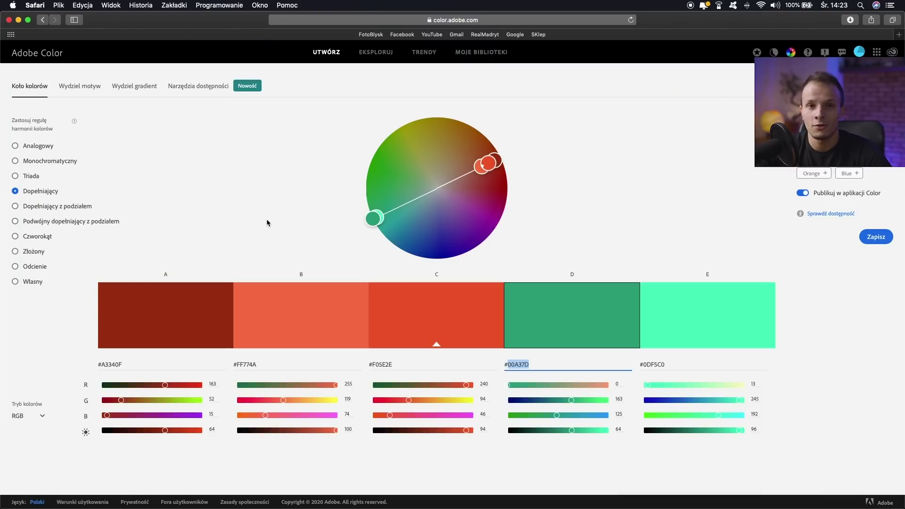